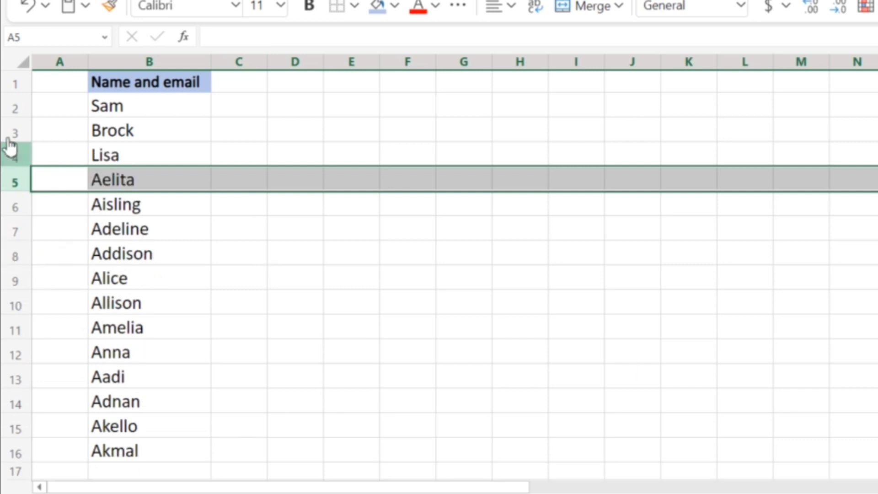
# Insert a blank row above each name by individually selecting rows 2 to 16 for row insertion.
pyautogui.moveTo(20, 120); pyautogui.dragTo(26, 452)
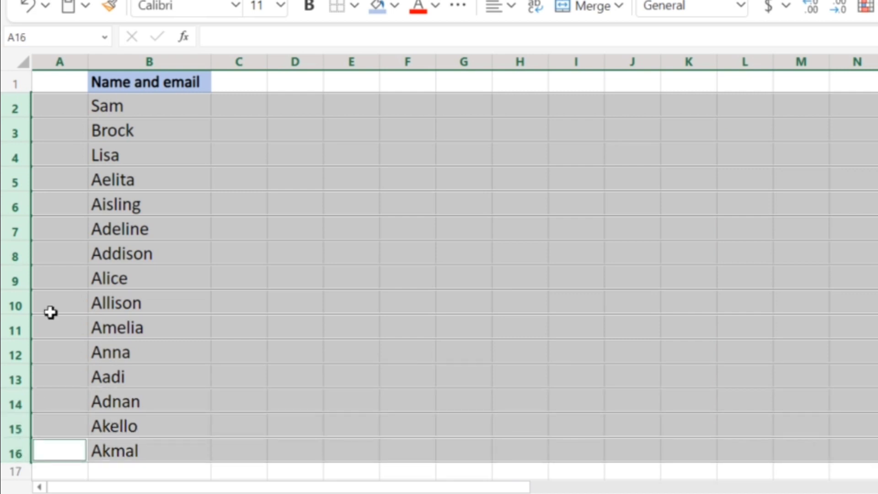
pyautogui.rightClick(23, 224)
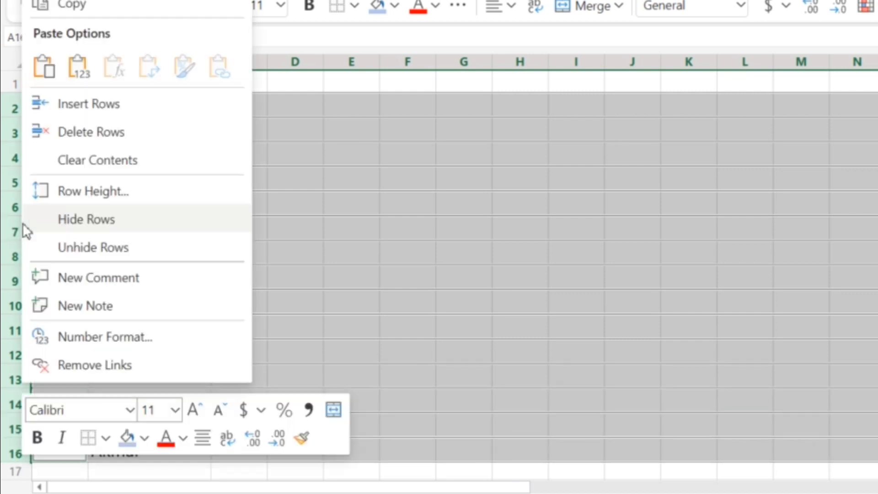
pyautogui.click(123, 111)
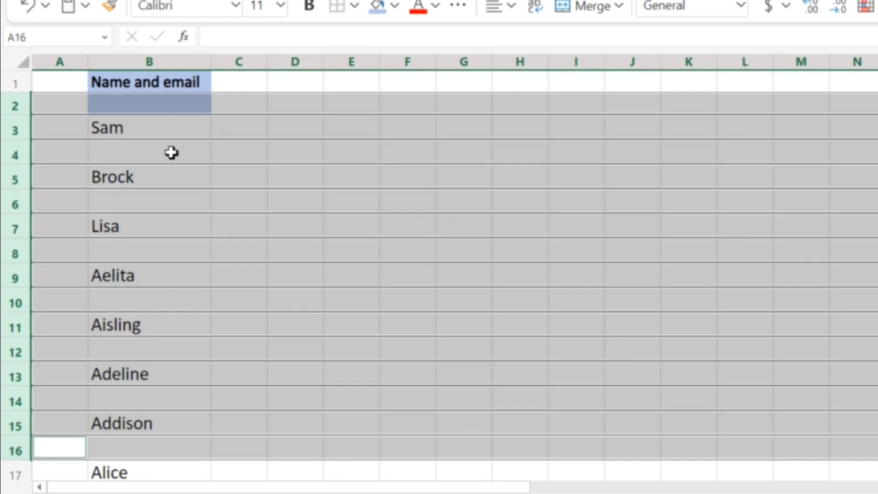
pyautogui.click(173, 152)
pyautogui.scroll(-6, 156, 276)
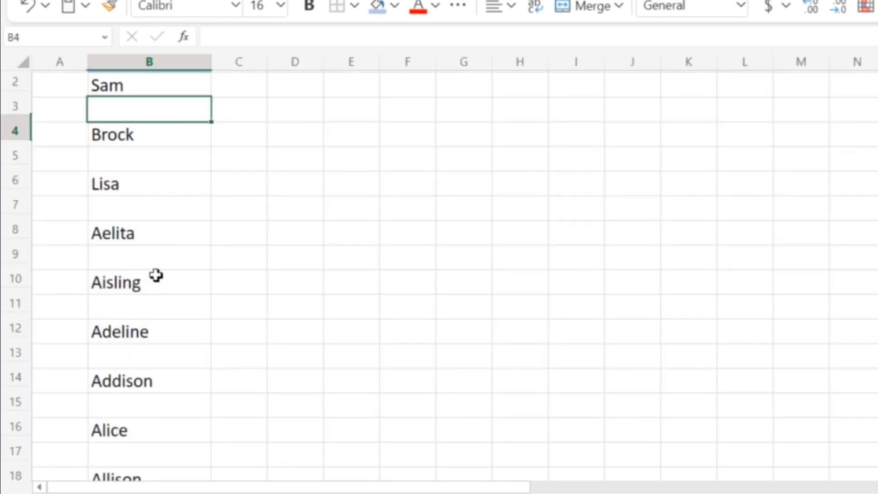
pyautogui.scroll(6, 156, 275)
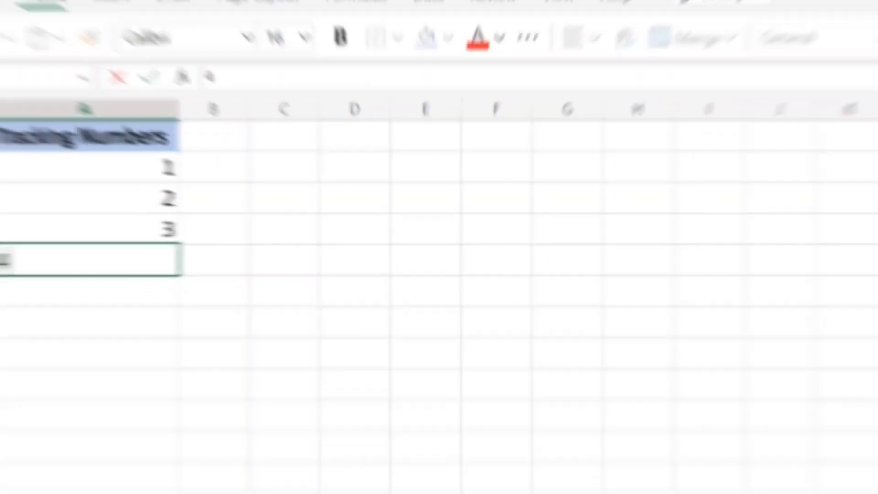
# Continue the Tracking Numbers column manually with 4 in A5 and 5 in A6.
pyautogui.press('Return')
pyautogui.write('5')
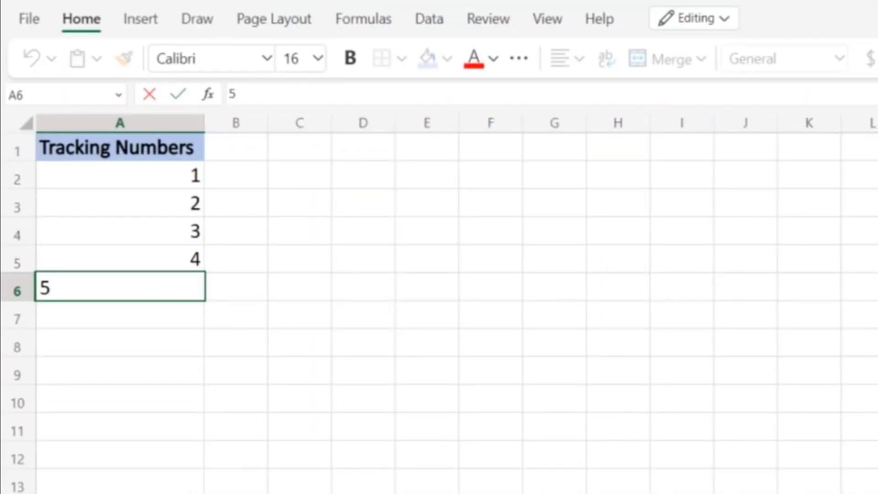
pyautogui.click(243, 284)
# Clear the manually entered tracking numbers from cells A2 to A6.
pyautogui.click(171, 186)
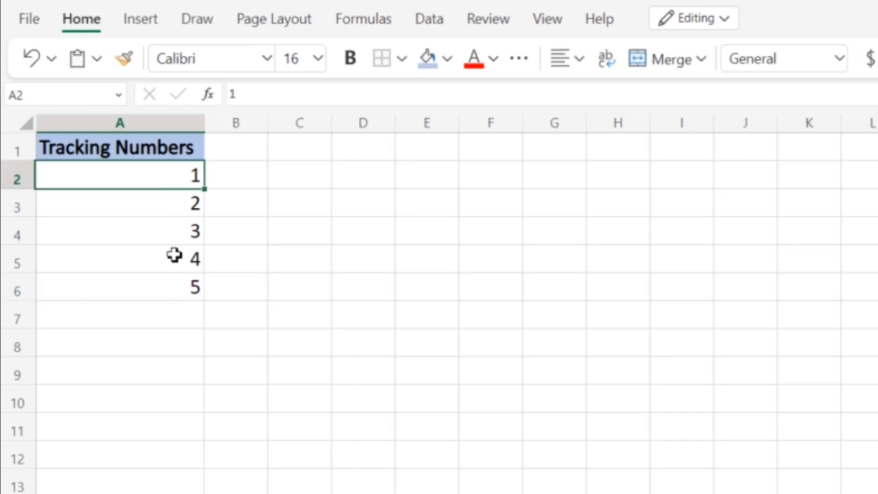
pyautogui.keyDown('shift'); pyautogui.click(181, 291); pyautogui.keyUp('shift')
pyautogui.press('Delete')
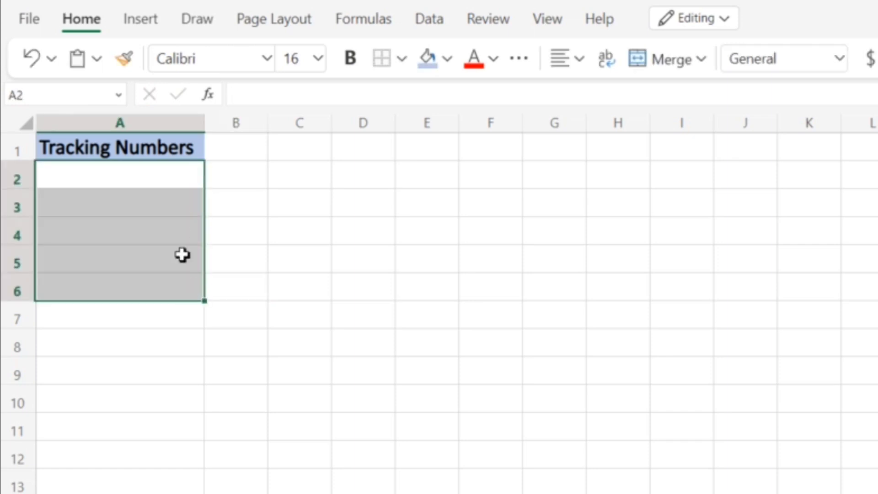
# Generate the tracking numbers from 1 to 100 with the formula =SEQUENCE(100) in cell A2.
pyautogui.click(150, 185)
pyautogui.write('=')
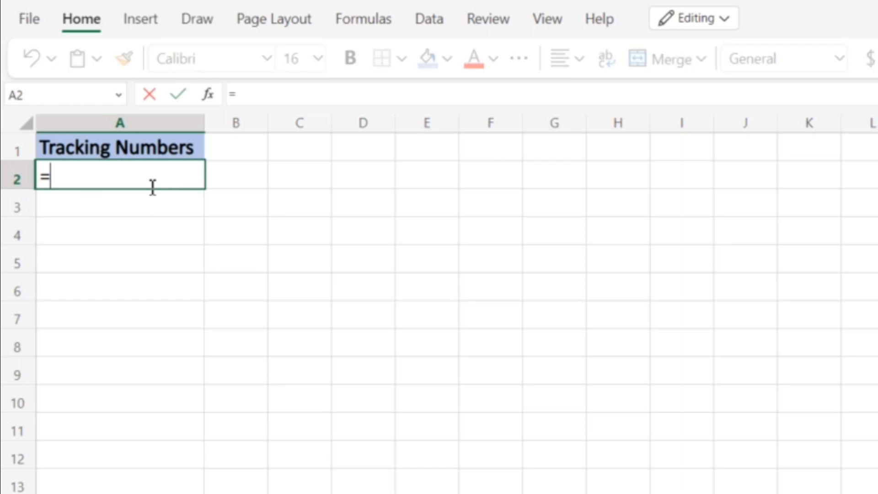
pyautogui.write('seque')
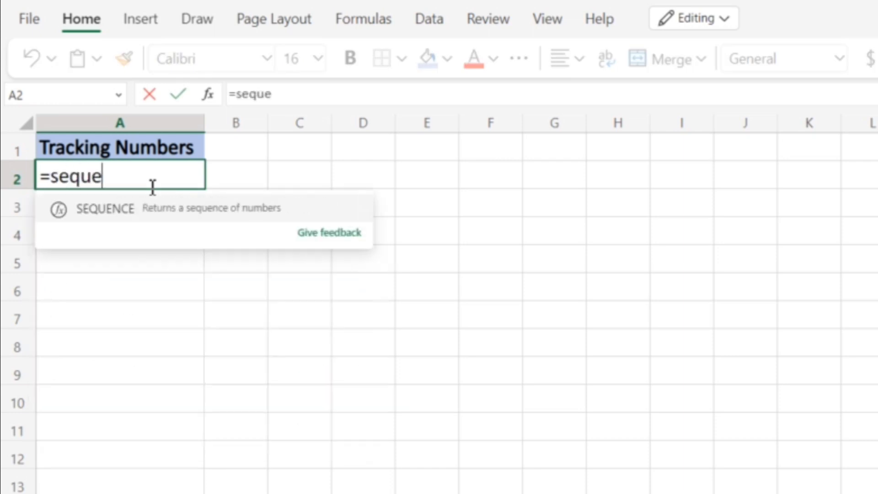
pyautogui.press('Tab')
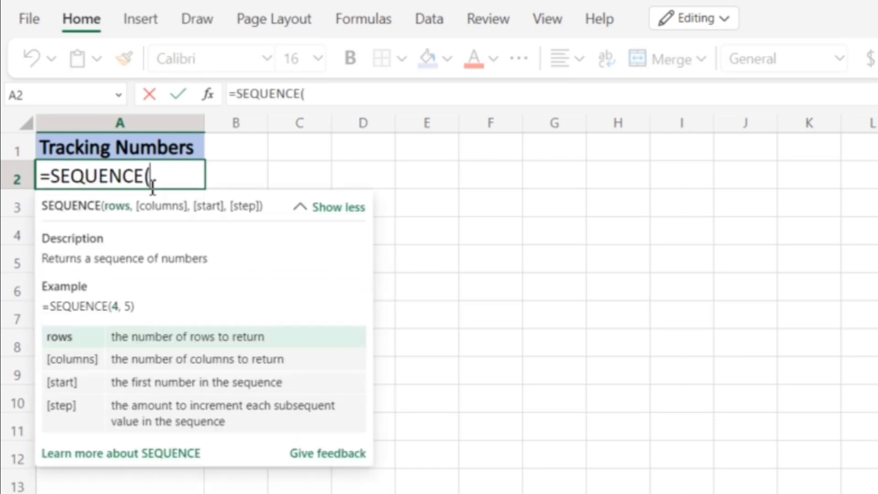
pyautogui.write('100)')
pyautogui.press('Return')
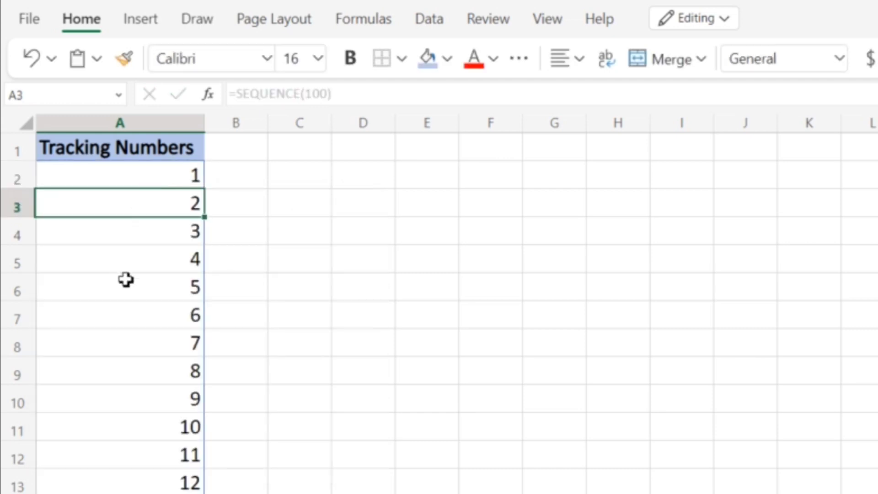
pyautogui.scroll(-18, 126, 280)
pyautogui.scroll(18, 125, 280)
# Enter the sample tracking codes TT001 in bold in cell C3 and TT0002 in cell C4.
pyautogui.click(299, 206)
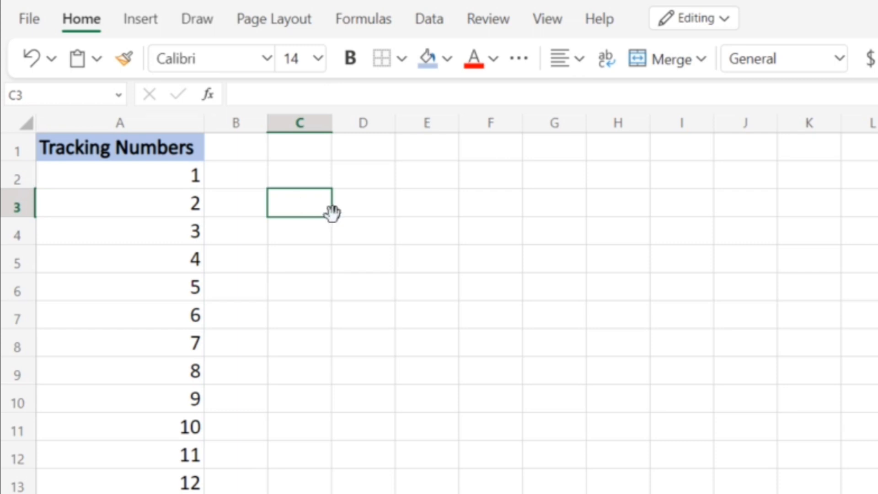
pyautogui.hotkey('ctrl', 'b')
pyautogui.write('TT00')
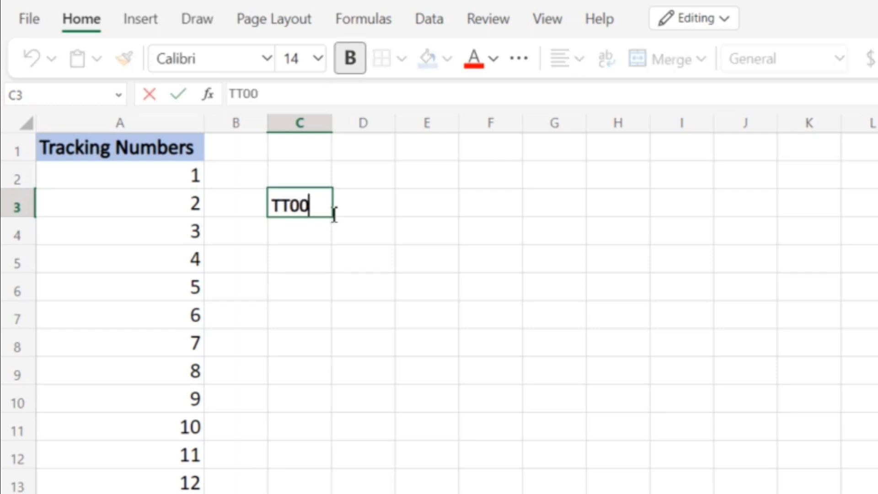
pyautogui.write('1')
pyautogui.press('Return')
pyautogui.write('TT')
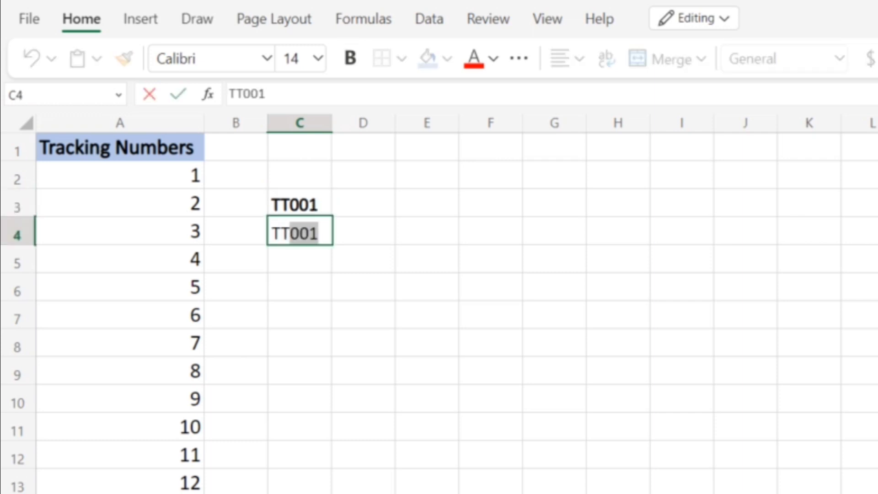
pyautogui.write('0002')
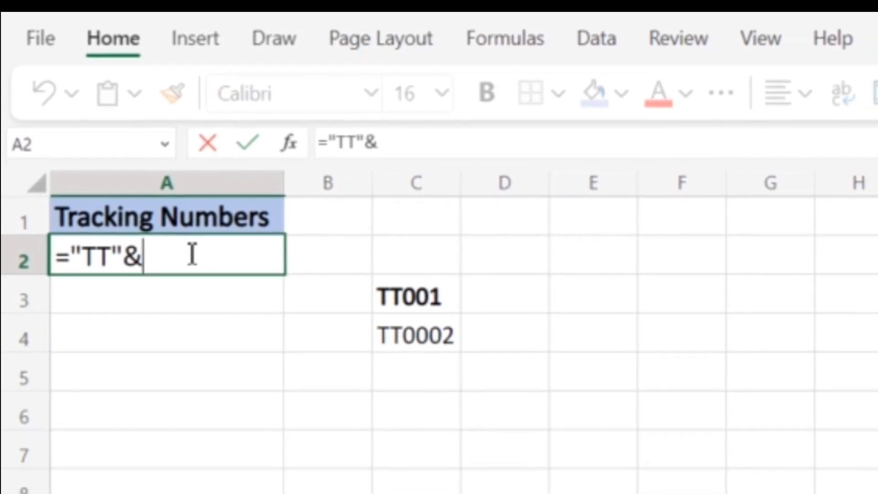
# Complete the prefixed tracking number formula in A2 as ="TT"&TEXT(SEQUENCE(100),"000").
pyautogui.write('text(')
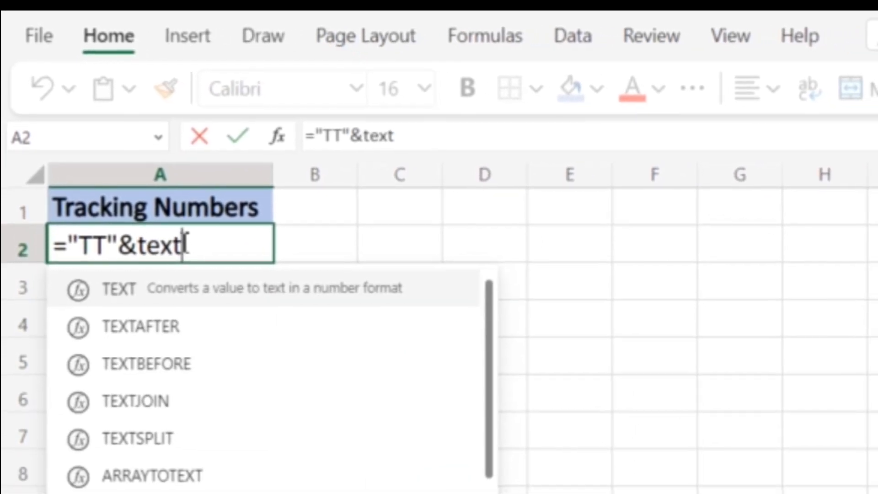
pyautogui.write('seque')
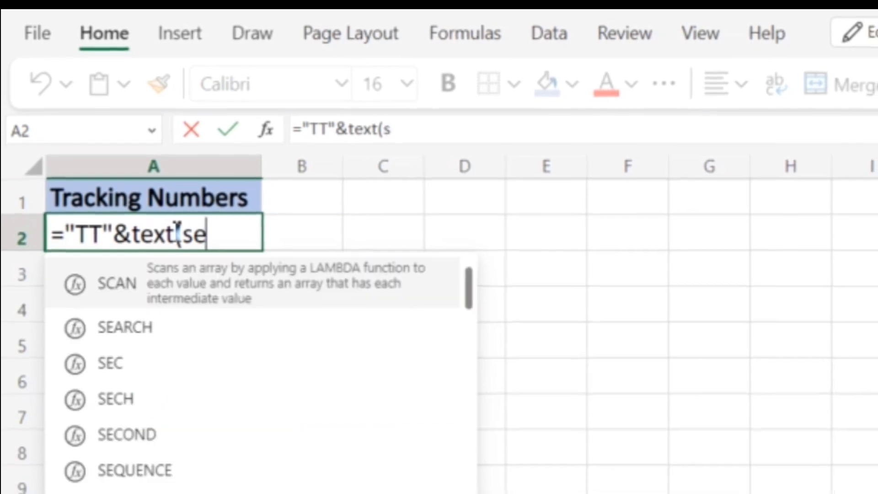
pyautogui.write('nce')
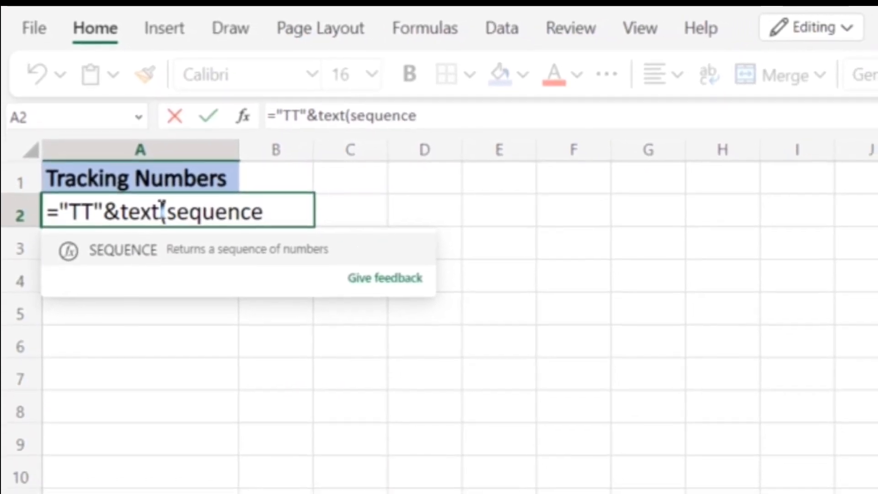
pyautogui.write('(100),"')
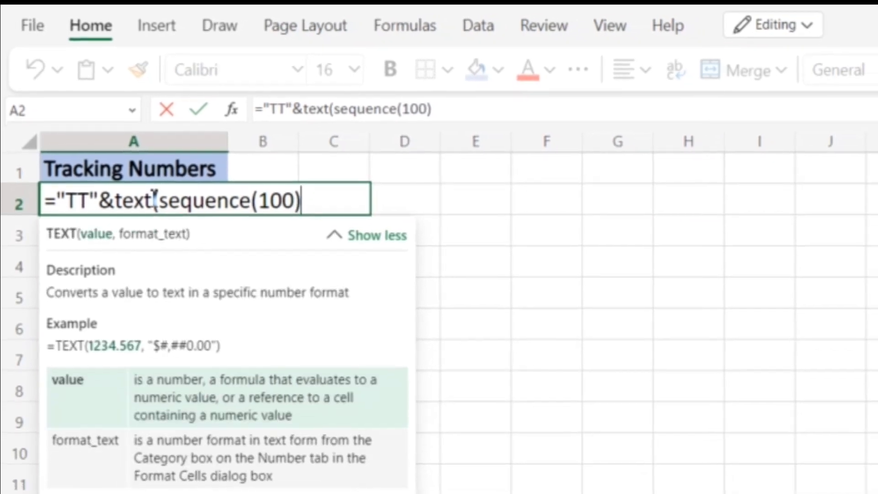
pyautogui.write('0')
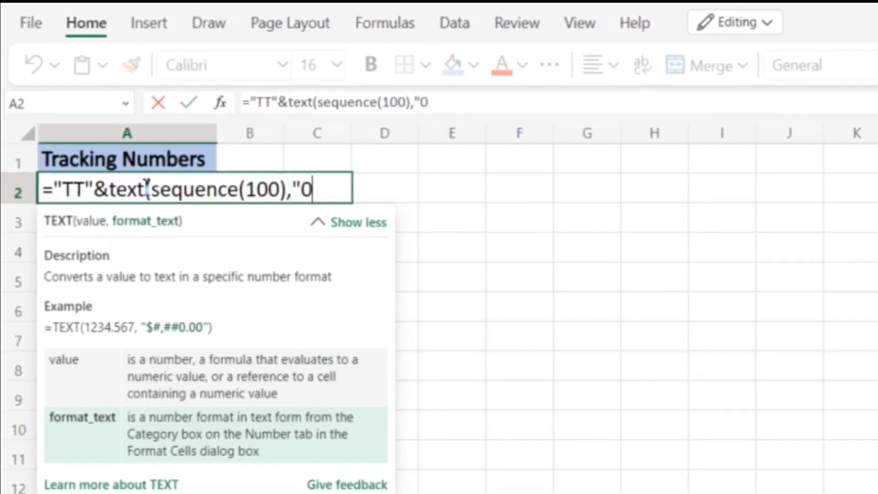
pyautogui.press('BackSpace')
pyautogui.press('BackSpace')
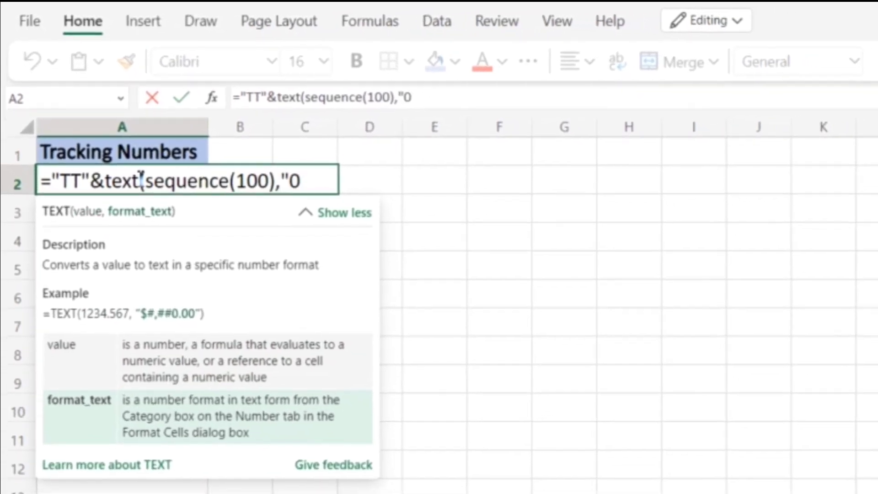
pyautogui.write('00')
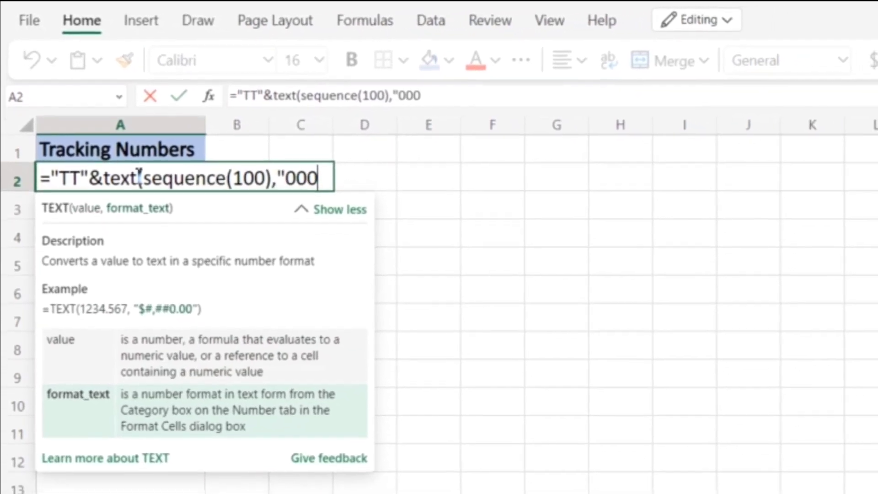
pyautogui.write('")')
pyautogui.press('Return')
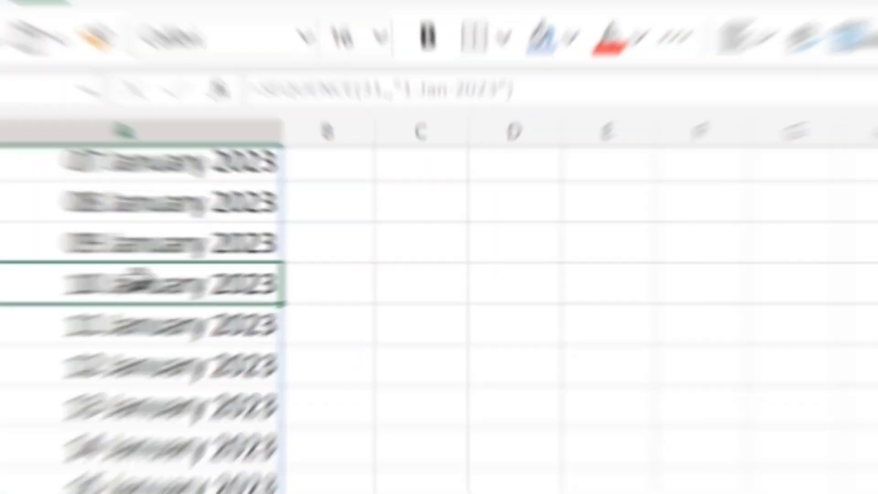
# Generate all the dates in January with the formula =SEQUENCE(31,,"1-Jan-2023") in cell A2.
pyautogui.scroll(-5, 181, 274)
pyautogui.scroll(-5, 186, 273)
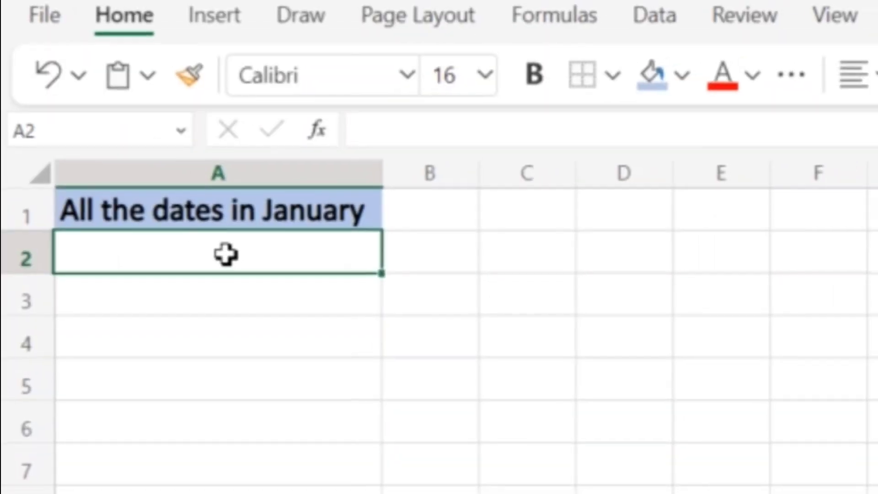
pyautogui.write('=')
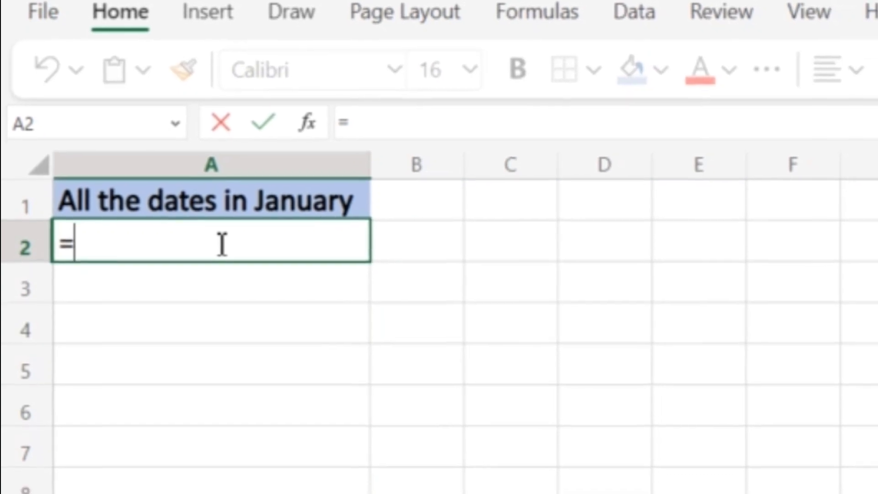
pyautogui.write('SEQUENCE(31')
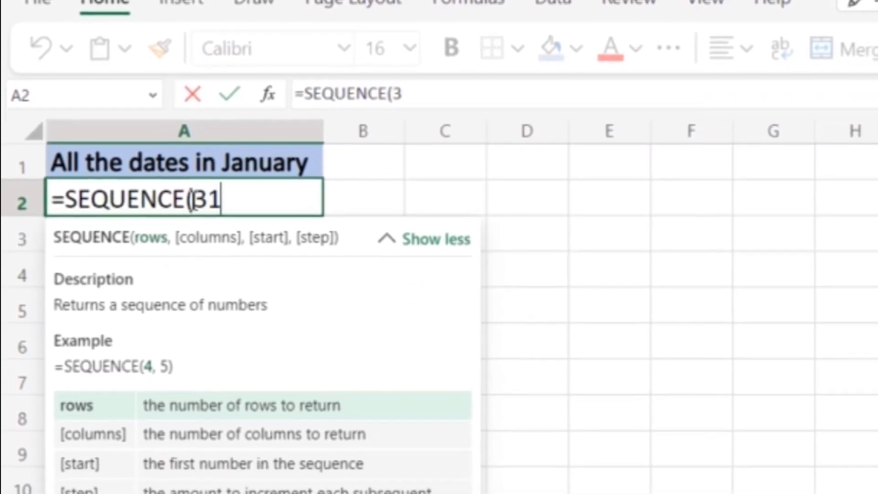
pyautogui.write(',,')
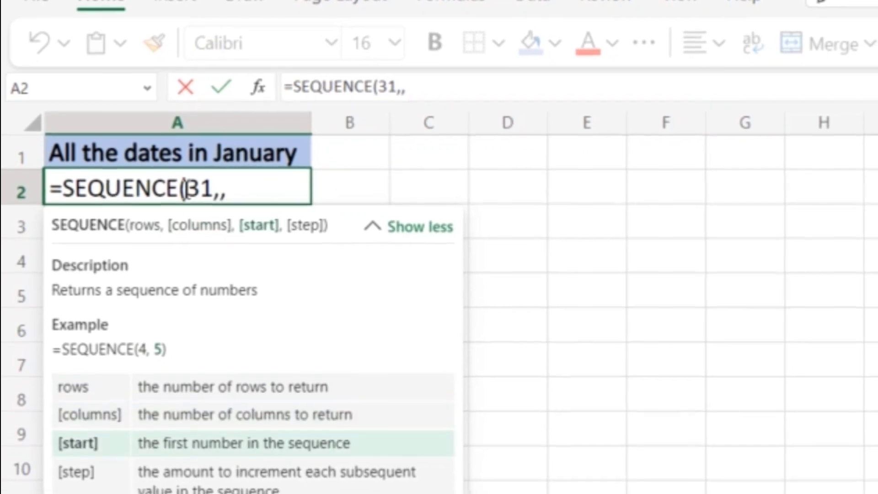
pyautogui.write('"1')
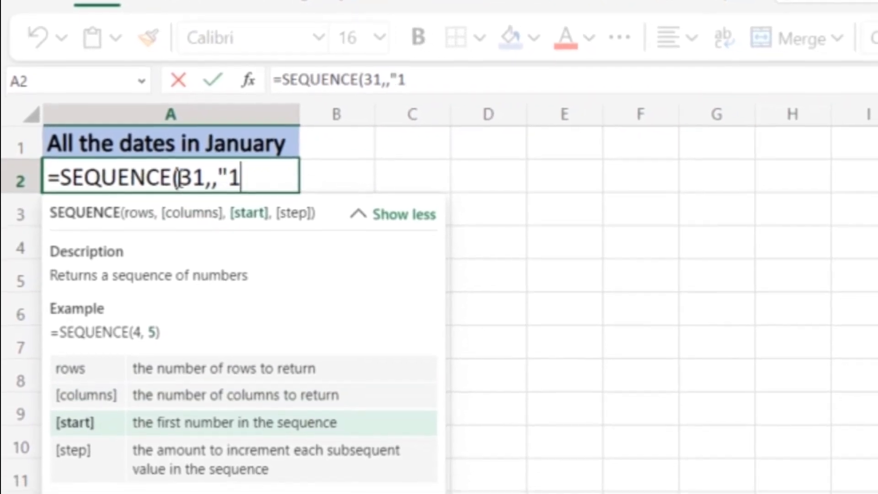
pyautogui.write('-')
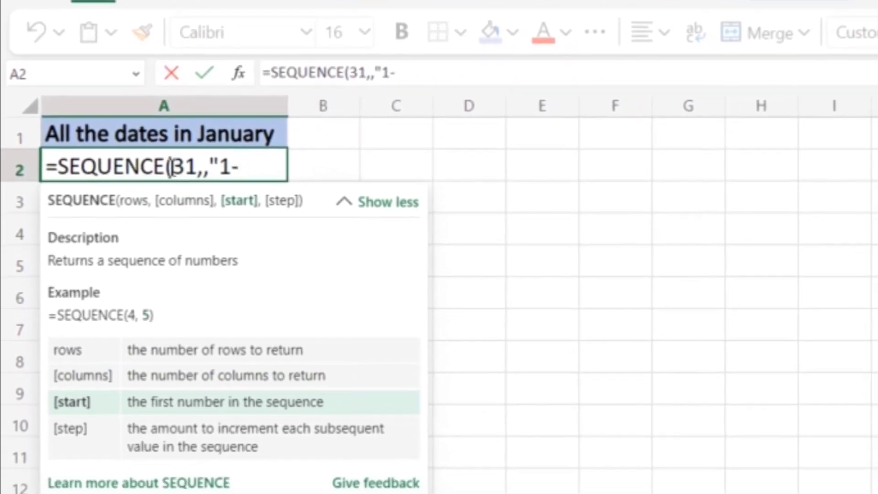
pyautogui.write('Jan-202')
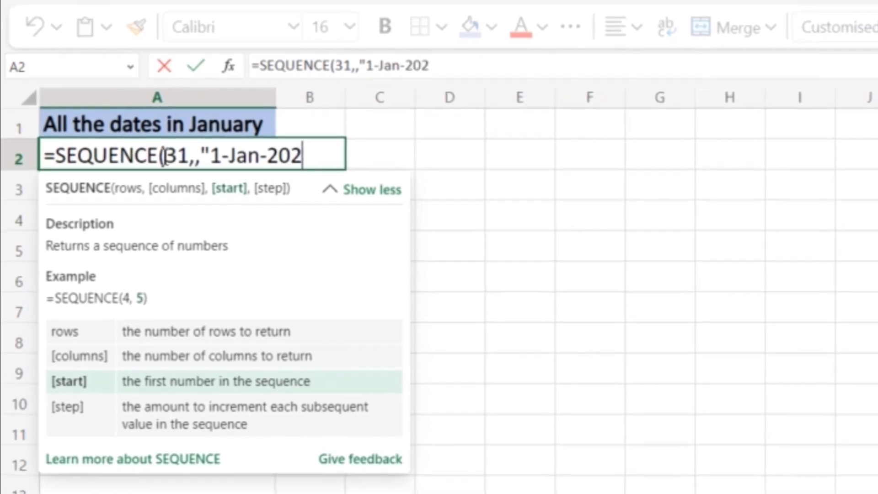
pyautogui.write('3")')
pyautogui.press('Return')
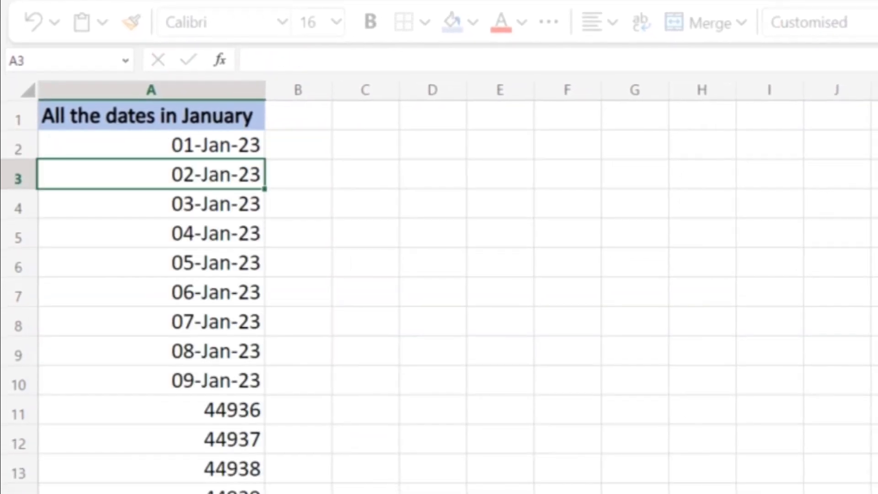
# Select the whole range of generated dates from A2 to A32.
pyautogui.click(154, 145)
pyautogui.scroll(-8, 154, 144)
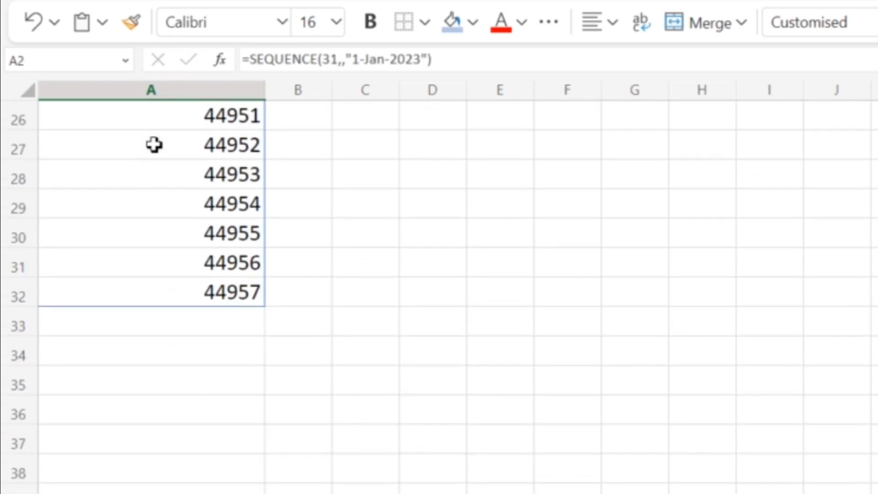
pyautogui.keyDown('shift'); pyautogui.click(183, 295); pyautogui.keyUp('shift')
pyautogui.scroll(8, 183, 295)
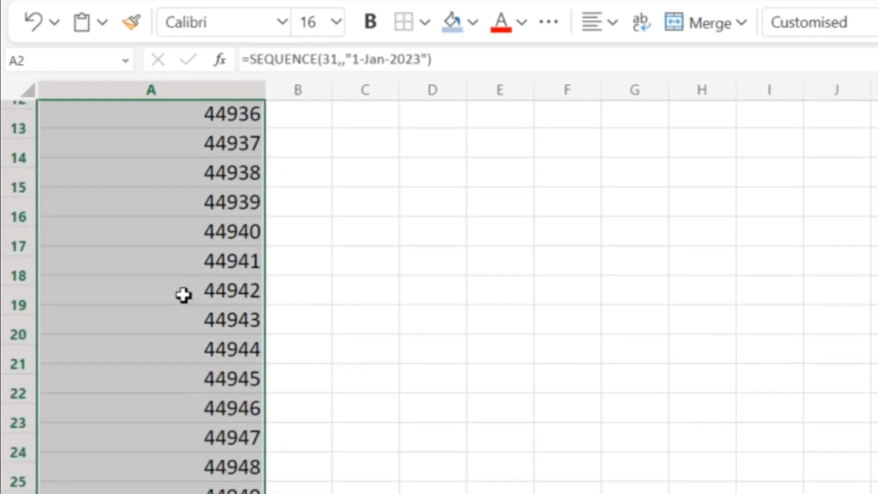
# Enter the shortcut note Ctrl, +, Shift, +, 3 in separate cells from C5 to G5.
pyautogui.click(392, 229)
pyautogui.write('Ctrl')
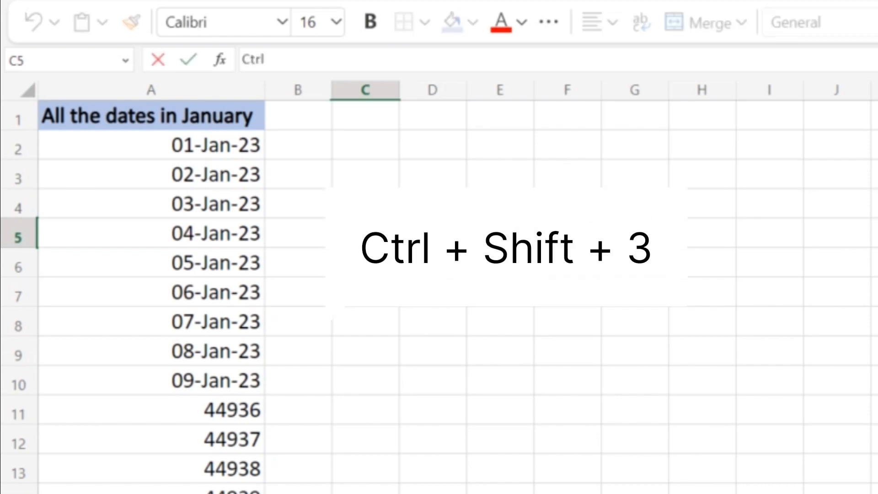
pyautogui.press('Tab')
pyautogui.write('+')
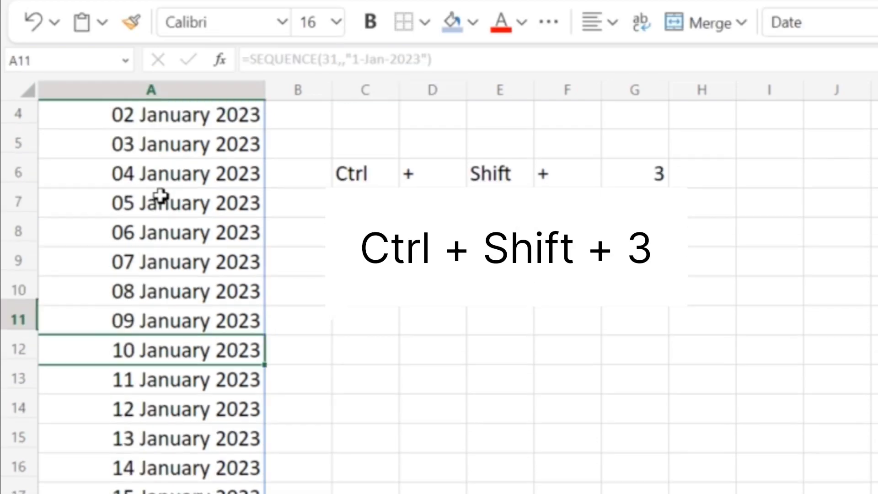
pyautogui.scroll(1, 161, 195)
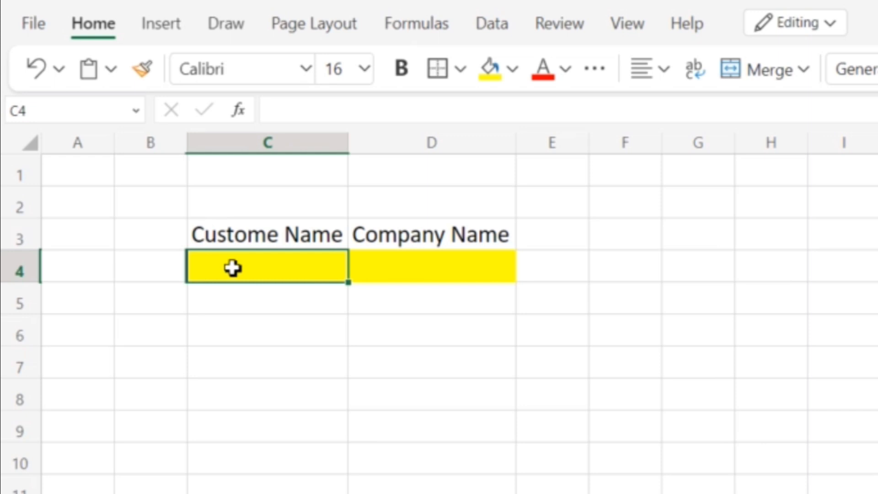
# Enter a partial customer name in cell C4 under the customer name header and look through the customer list on the MasterData sheet.
pyautogui.write('Adi')
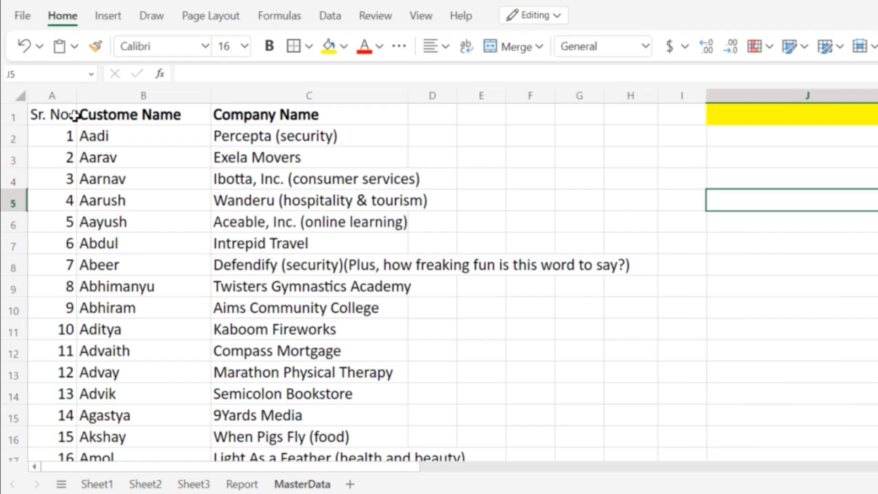
pyautogui.scroll(-1, 295, 214)
pyautogui.scroll(-8, 295, 215)
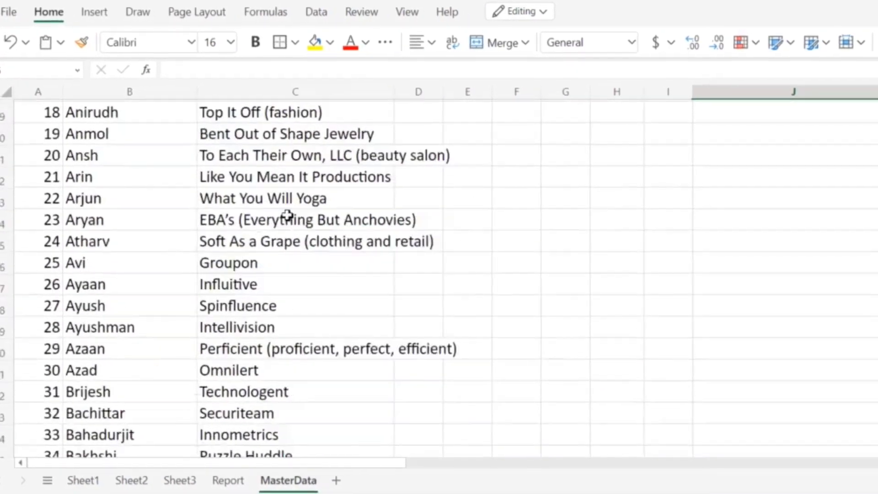
pyautogui.scroll(8, 279, 213)
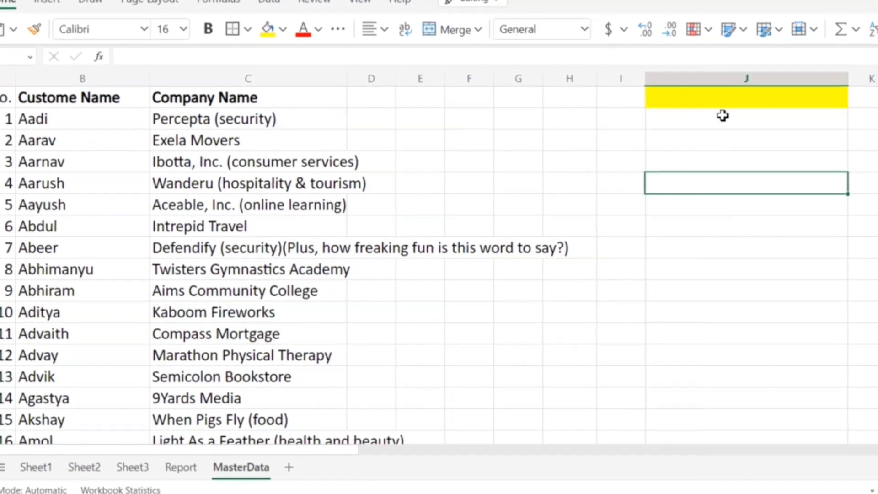
# Enter a partial customer name in J1 of the MasterData sheet and the formula =SEARCH(J1,B2) in J2.
pyautogui.click(720, 105)
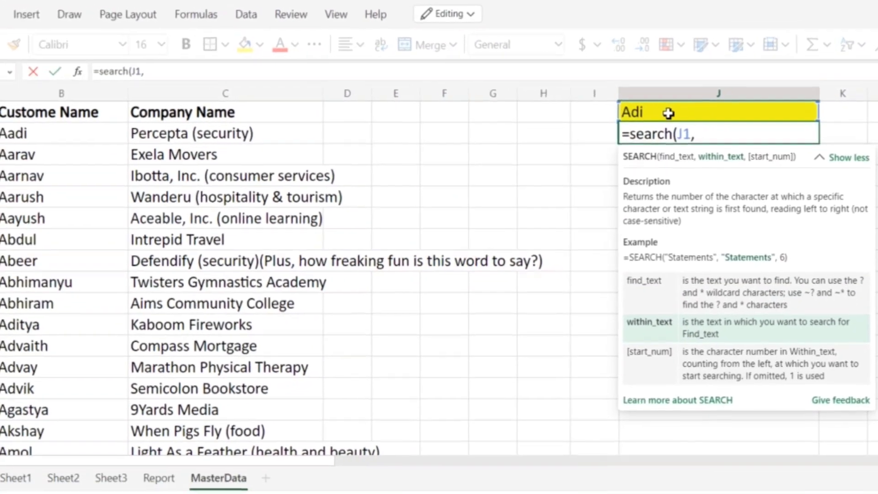
pyautogui.write('B2')
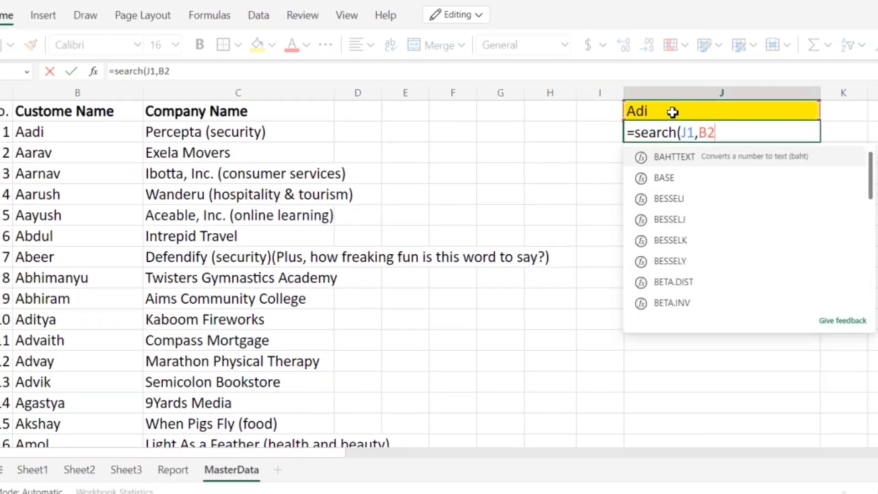
pyautogui.write(')')
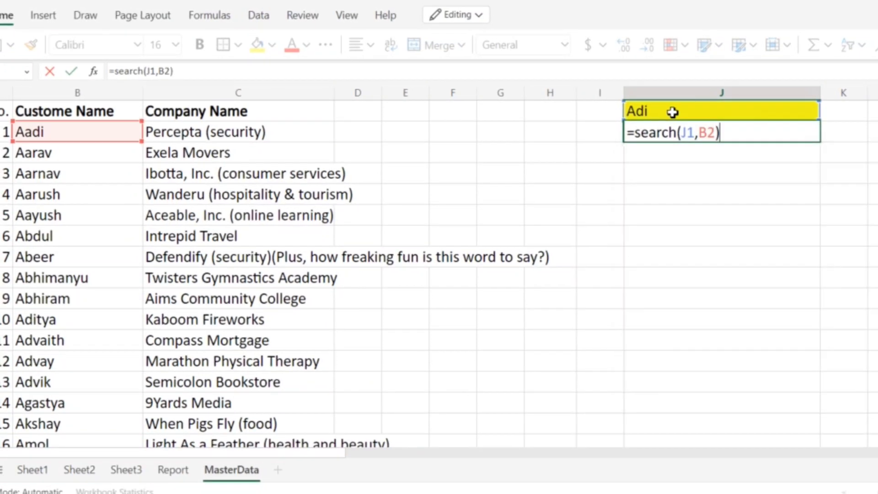
pyautogui.press('Return')
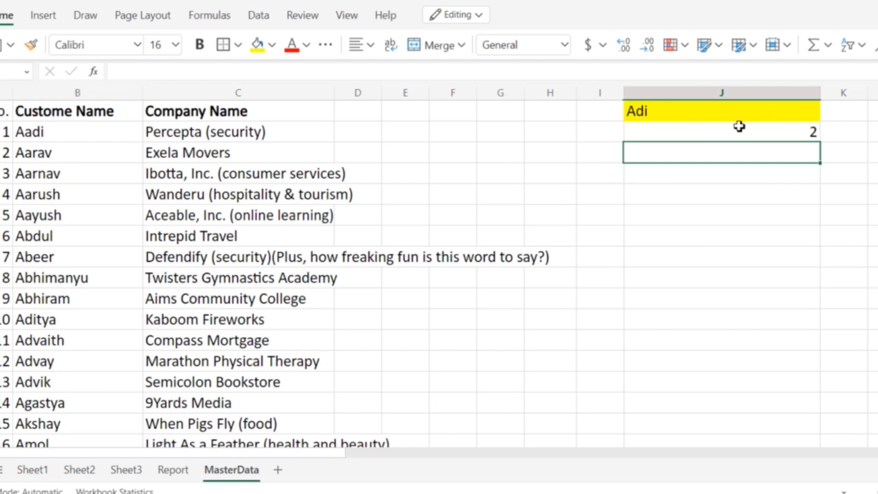
# Extend the J2 formula to the whole customer name range as =SEARCH(J1,B2:B250).
pyautogui.click(681, 130)
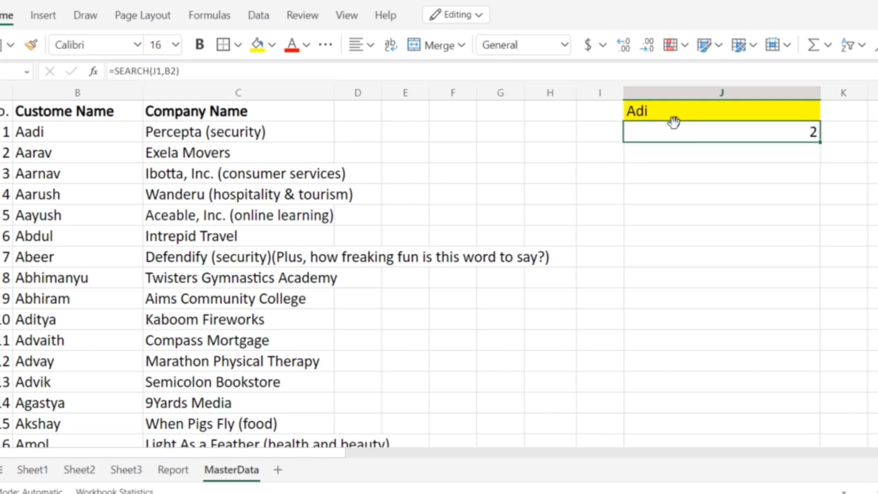
pyautogui.click(175, 70)
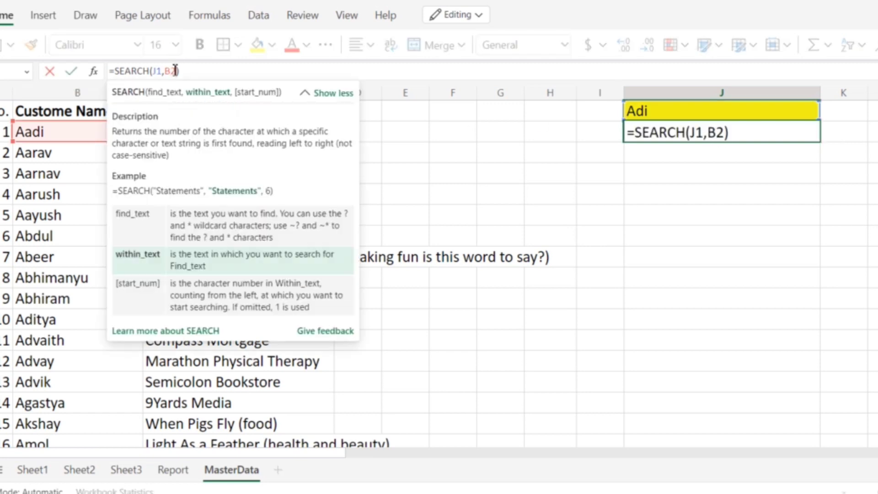
pyautogui.write(':b250')
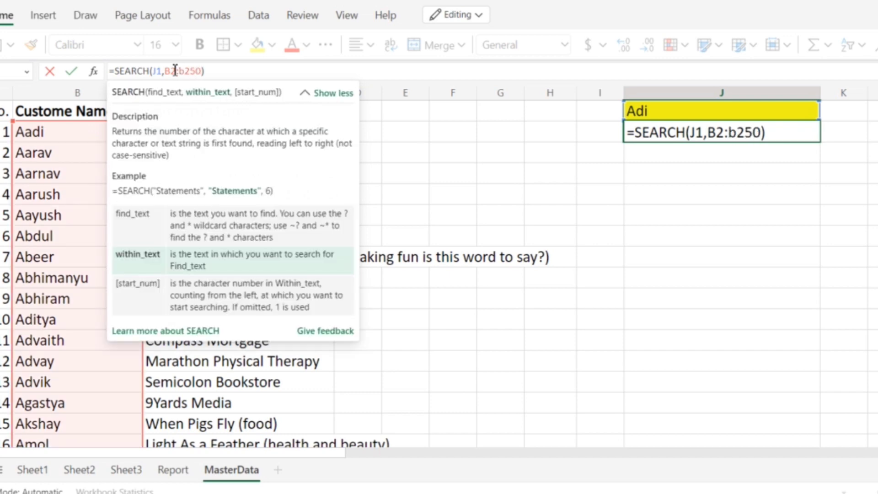
pyautogui.press('Return')
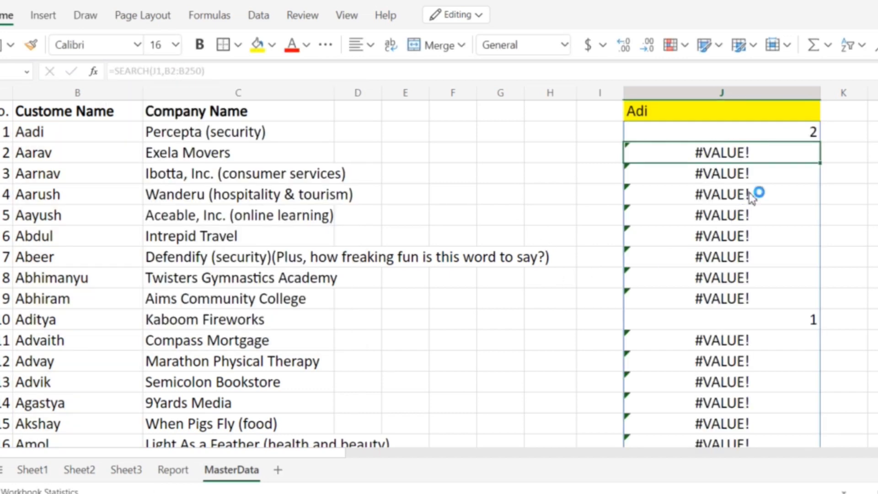
# Examine the SEARCH results in column J against the customer names in column B.
pyautogui.scroll(-13, 750, 196)
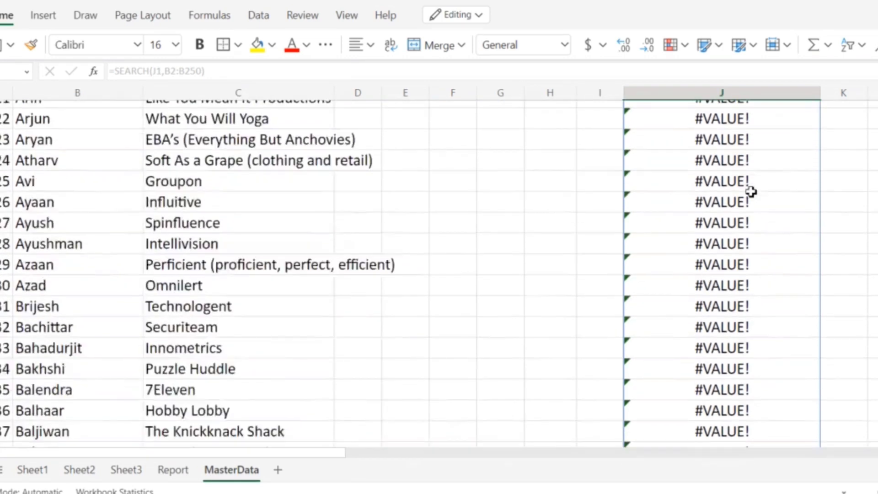
pyautogui.scroll(-5, 751, 192)
pyautogui.scroll(17, 750, 192)
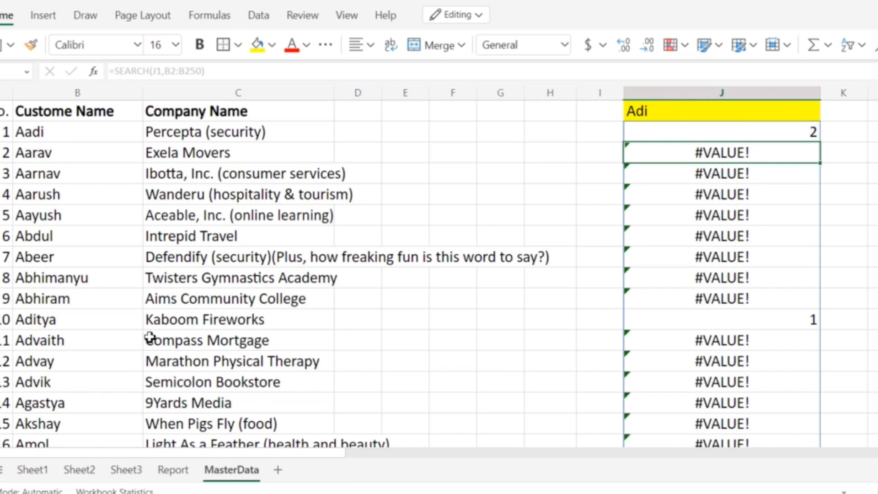
pyautogui.click(82, 321)
pyautogui.scroll(-12, 82, 321)
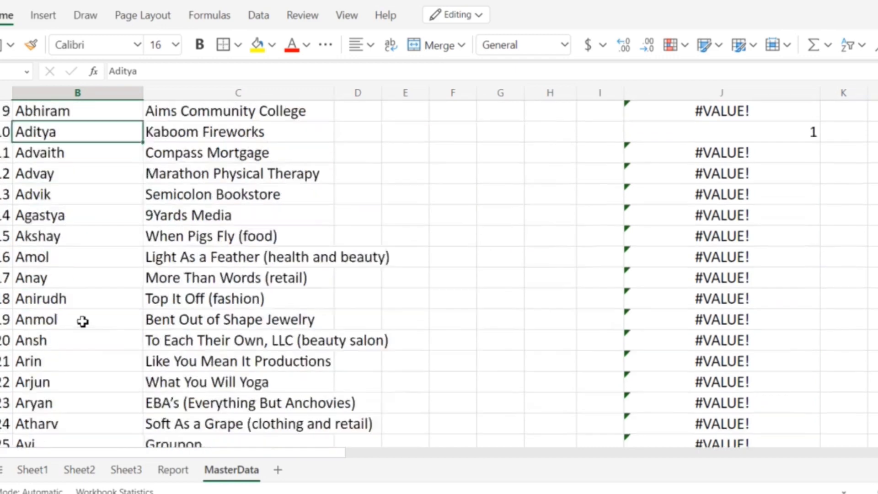
pyautogui.scroll(-5, 81, 322)
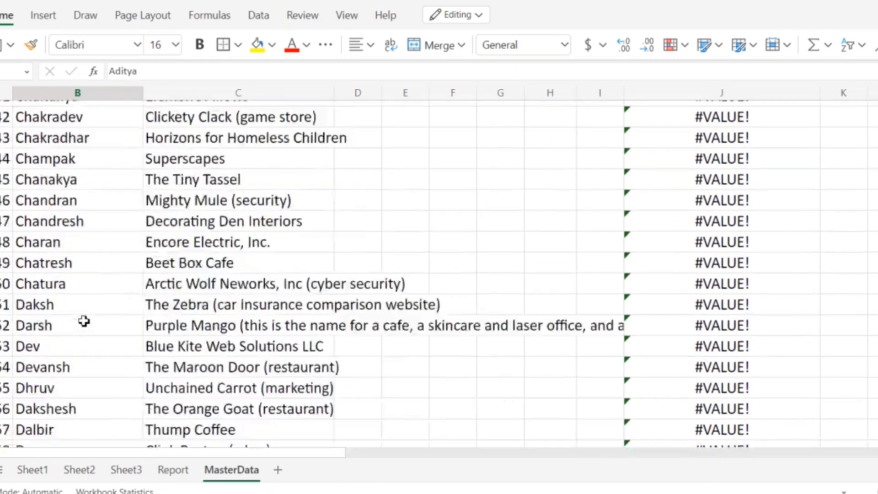
pyautogui.scroll(16, 83, 321)
pyautogui.scroll(1, 83, 321)
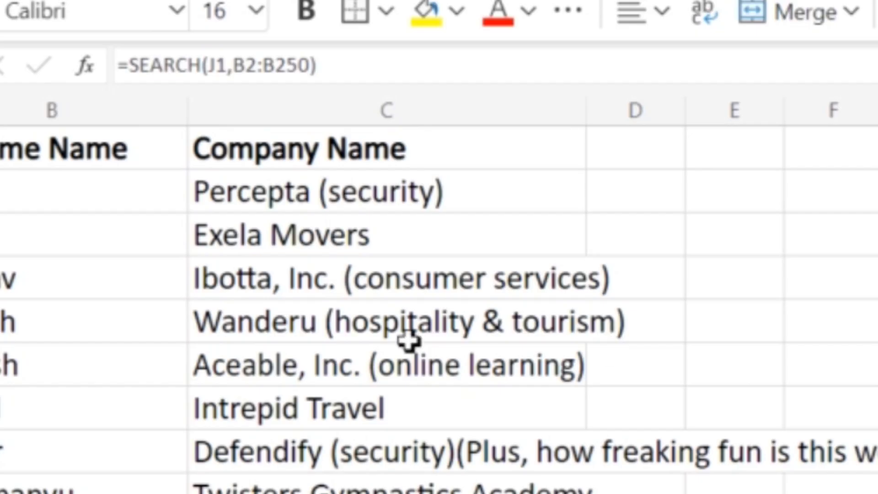
# Wrap the J2 formula in ISNUMBER as =ISNUMBER(SEARCH(J1,B2:B250)).
pyautogui.click(137, 67)
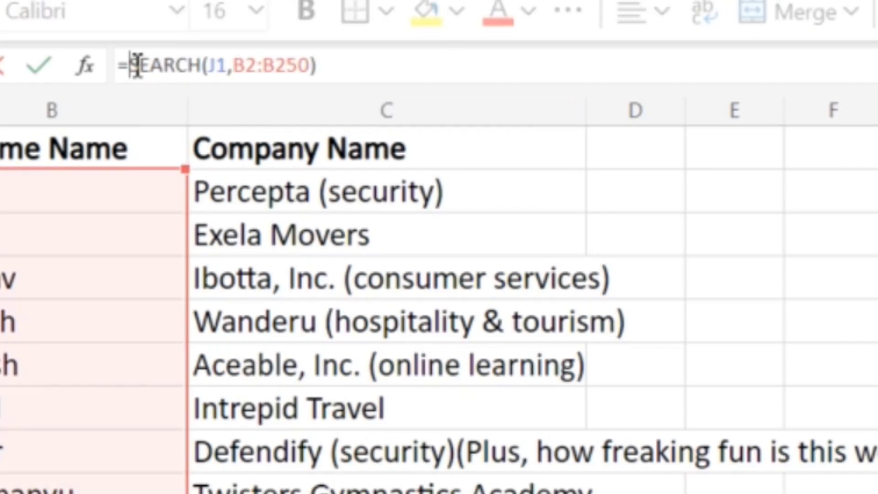
pyautogui.write('ISNUMBER')
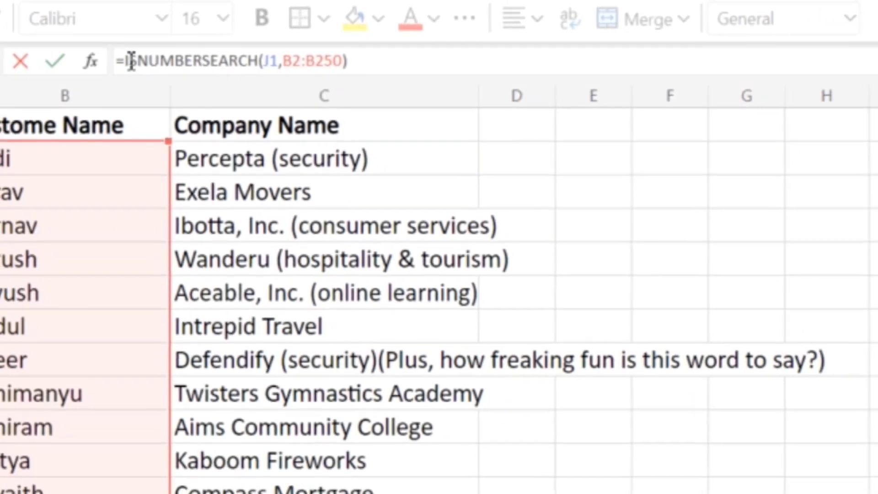
pyautogui.write('(')
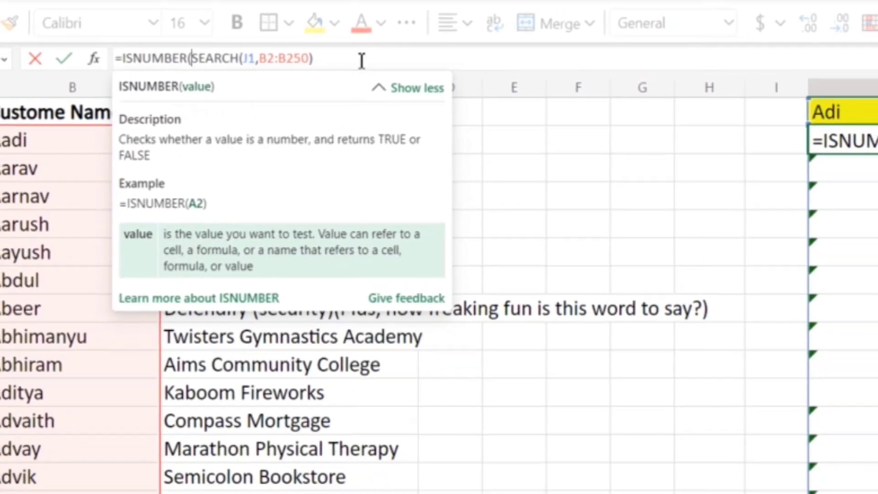
pyautogui.write(')')
pyautogui.press('Return')
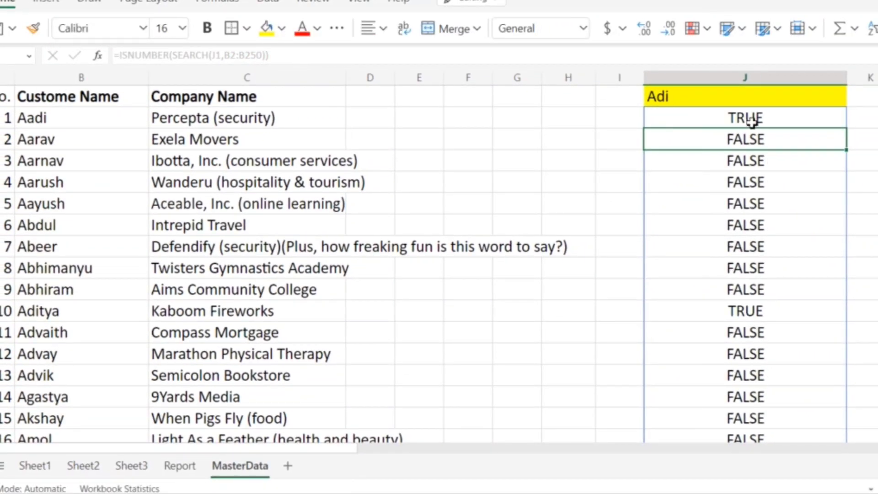
# Add the FILTER function around the J2 formula with B2:B250 as the array and the ISNUMBER expression as the include argument.
pyautogui.scroll(-2, 740, 172)
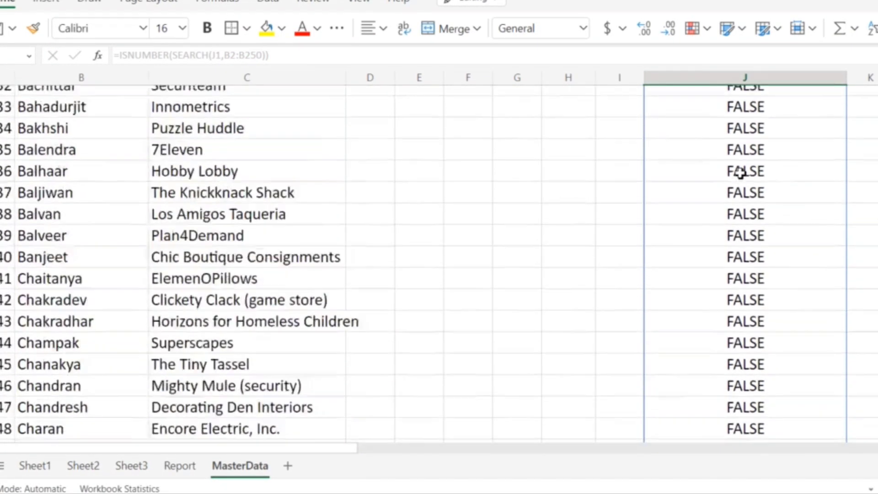
pyautogui.scroll(10, 740, 173)
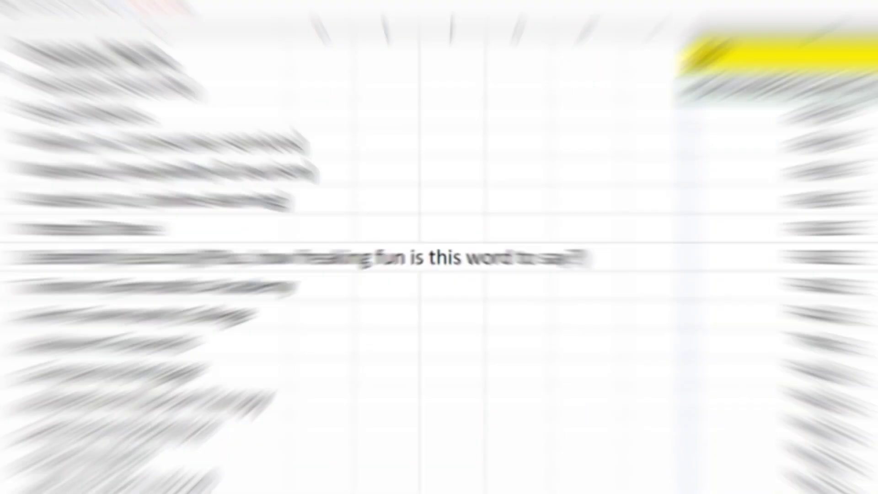
pyautogui.click(118, 55)
pyautogui.write('FILTER')
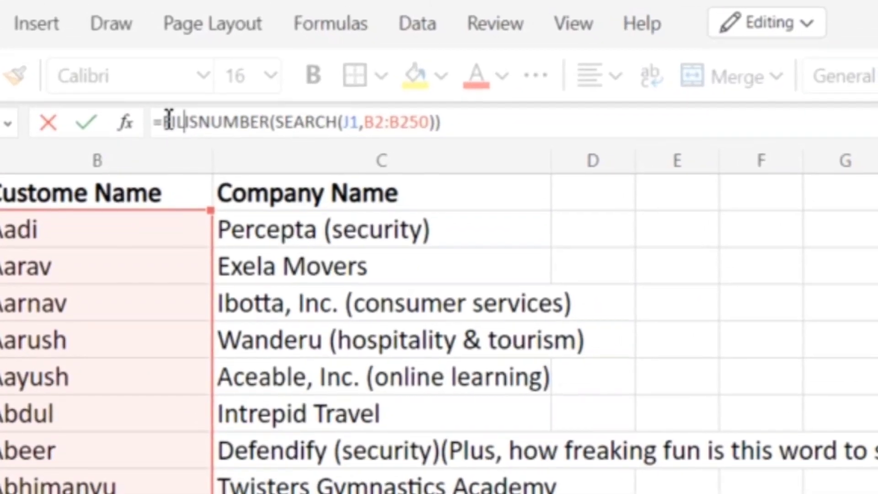
pyautogui.write('(B2')
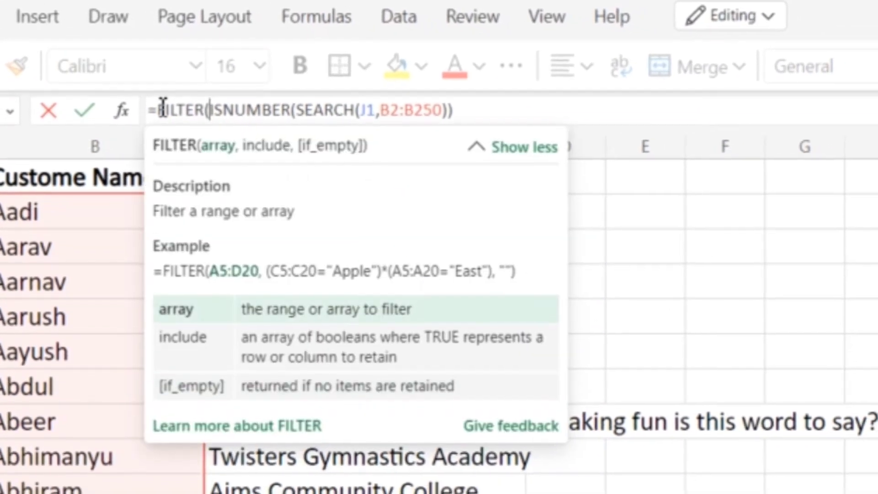
pyautogui.write(':B2')
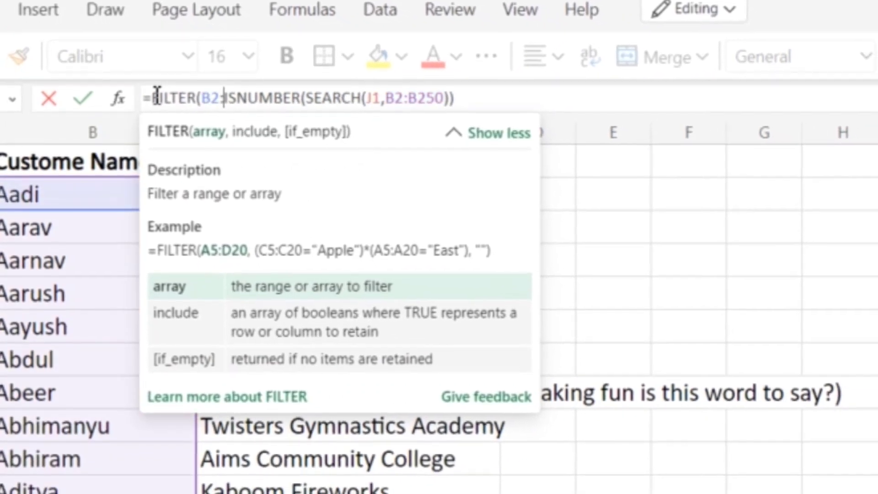
pyautogui.write('50,')
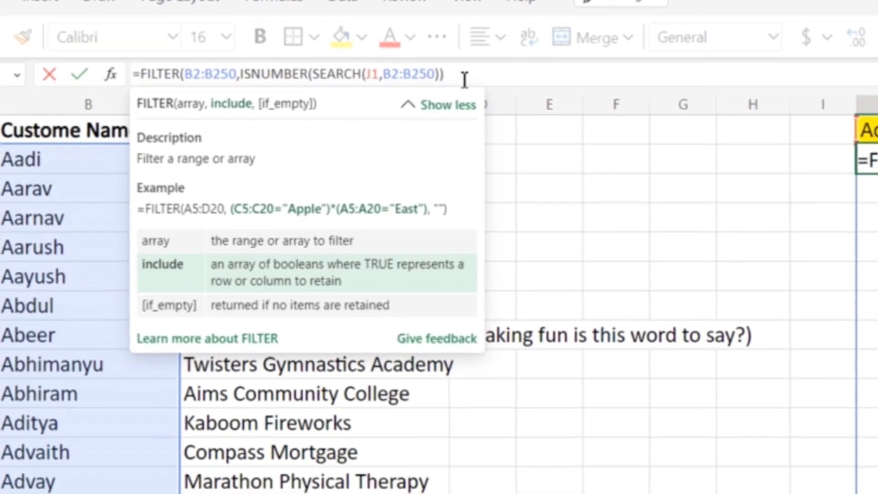
# Complete the FILTER formula in J2 with "Not found" as the if_empty value.
pyautogui.write('""')
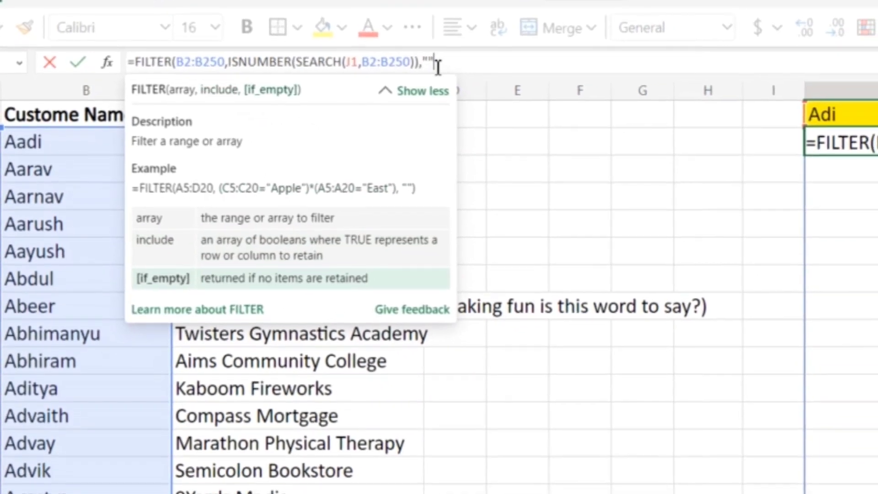
pyautogui.write('Not fou')
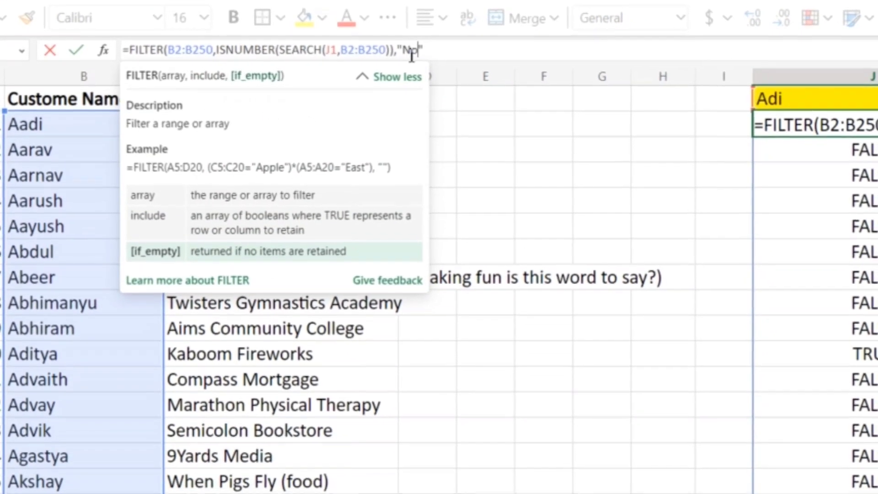
pyautogui.write('nd')
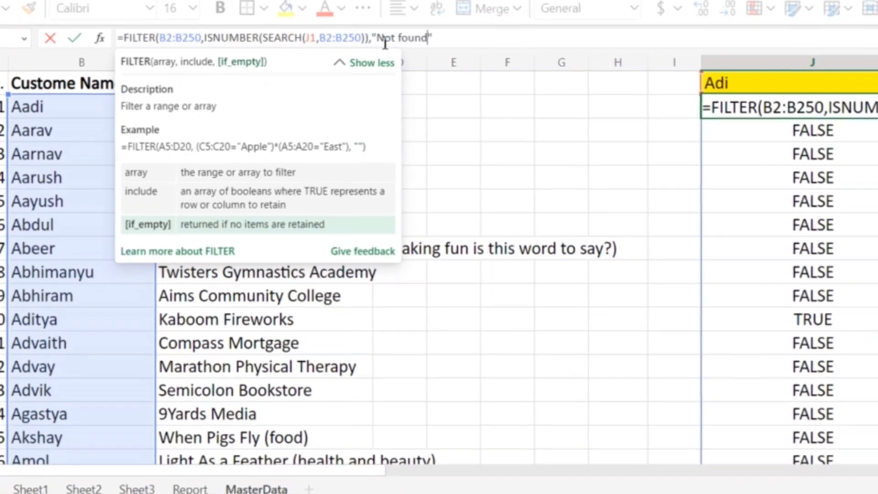
pyautogui.write(')),"Not found")')
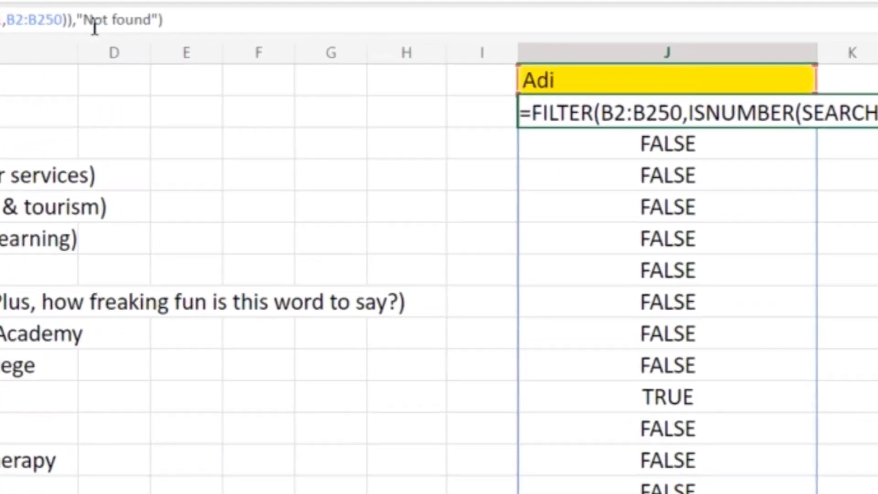
pyautogui.press('Return')
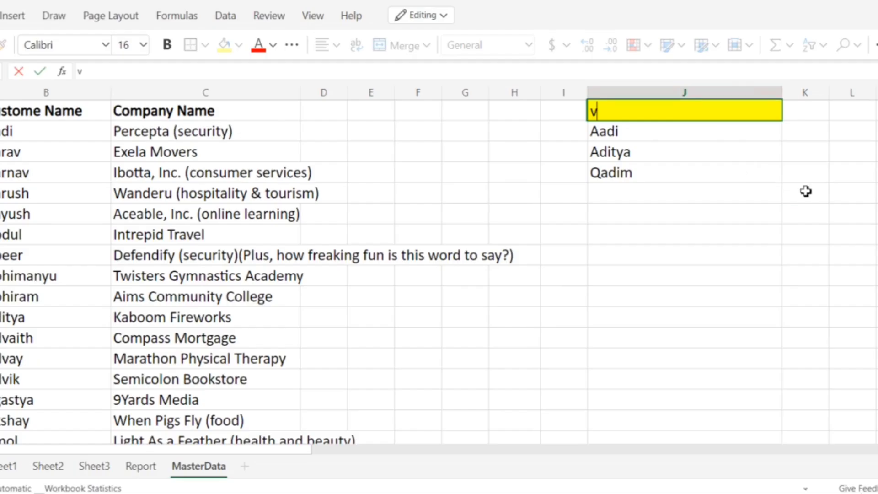
# Replace the search text in J1 with v.
pyautogui.click(806, 191)
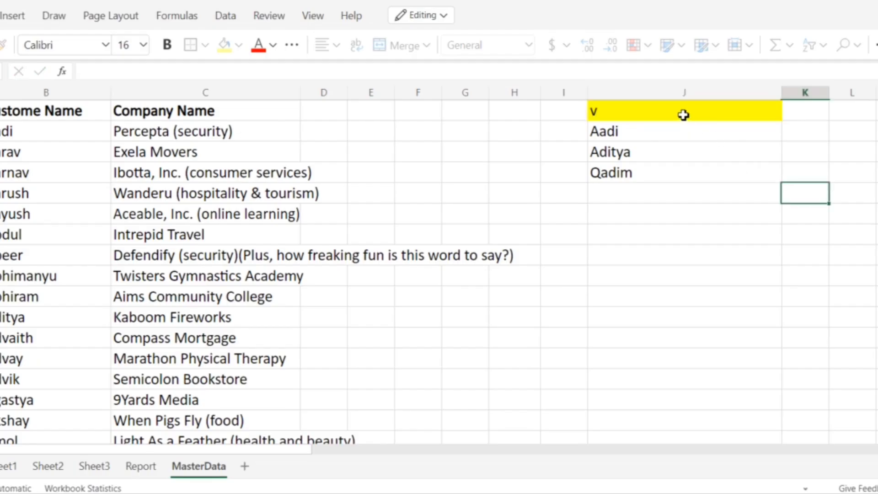
# Test the lookup on MasterData by replacing the search text in J1 with abc and with abh.
pyautogui.scroll(-7, 695, 182)
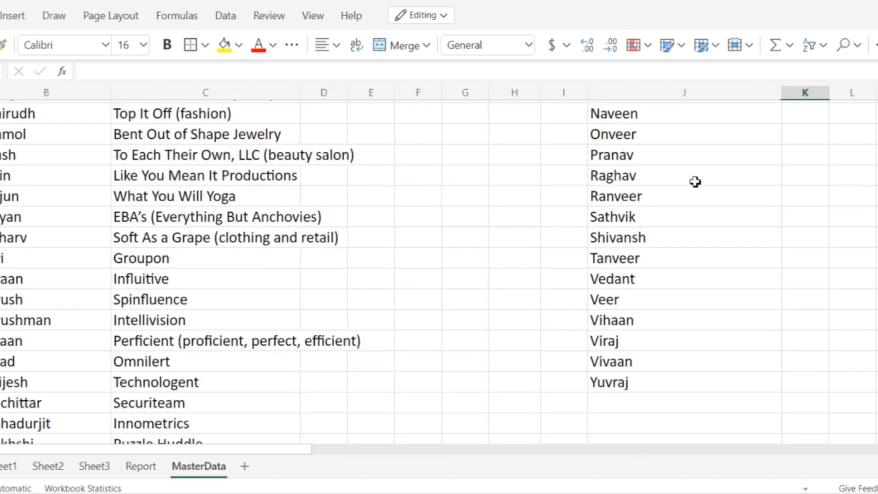
pyautogui.scroll(7, 695, 182)
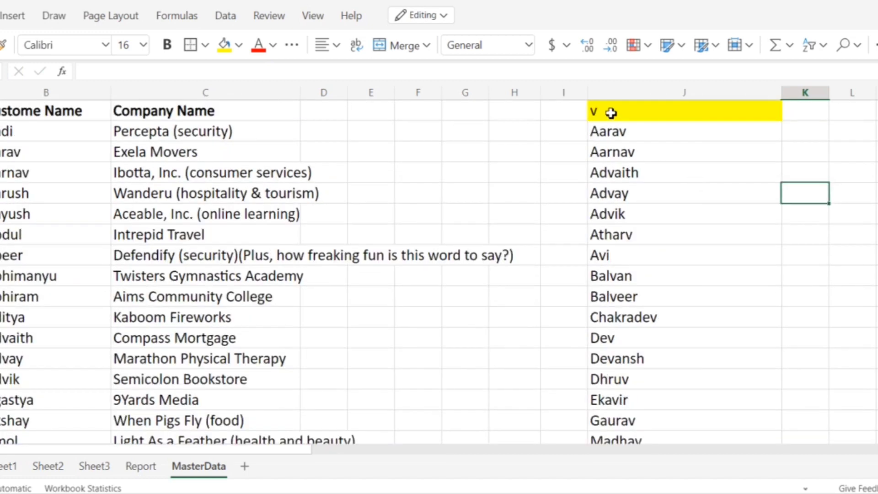
pyautogui.click(610, 113)
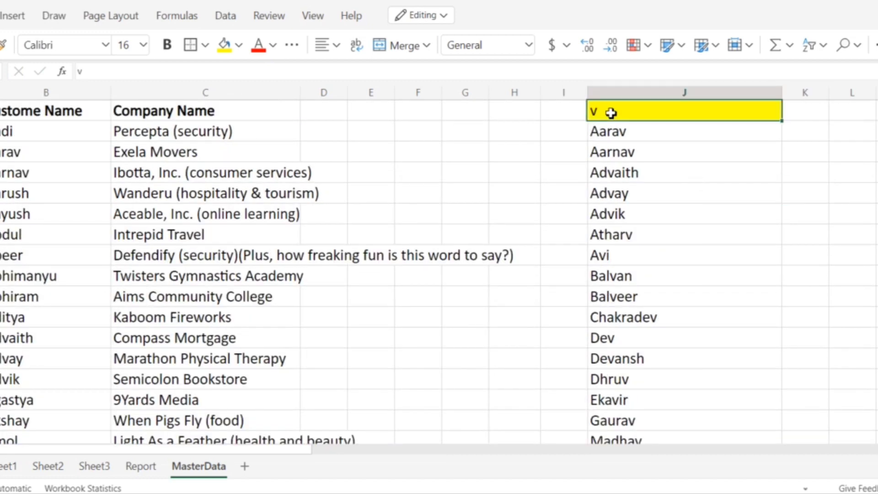
pyautogui.write('abc')
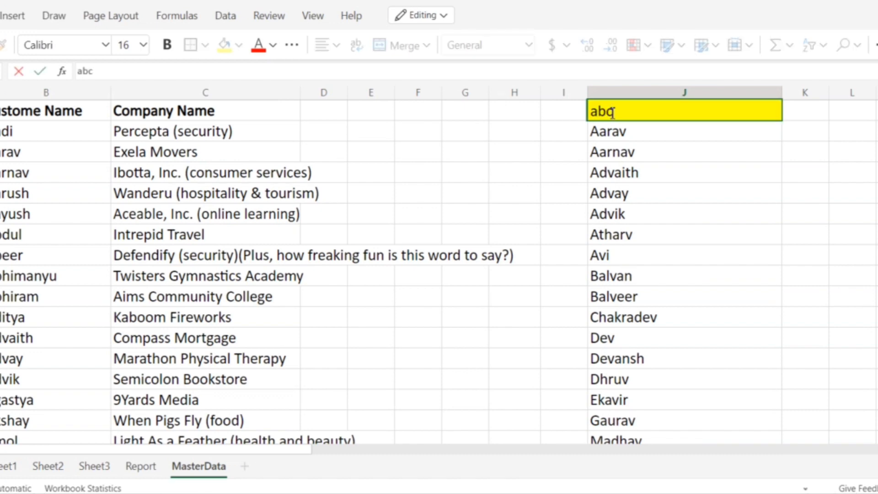
pyautogui.click(795, 162)
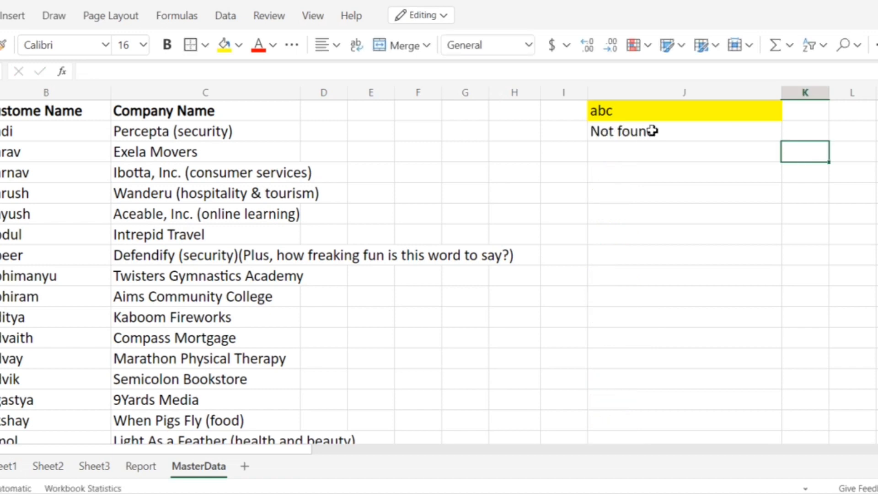
pyautogui.click(625, 115)
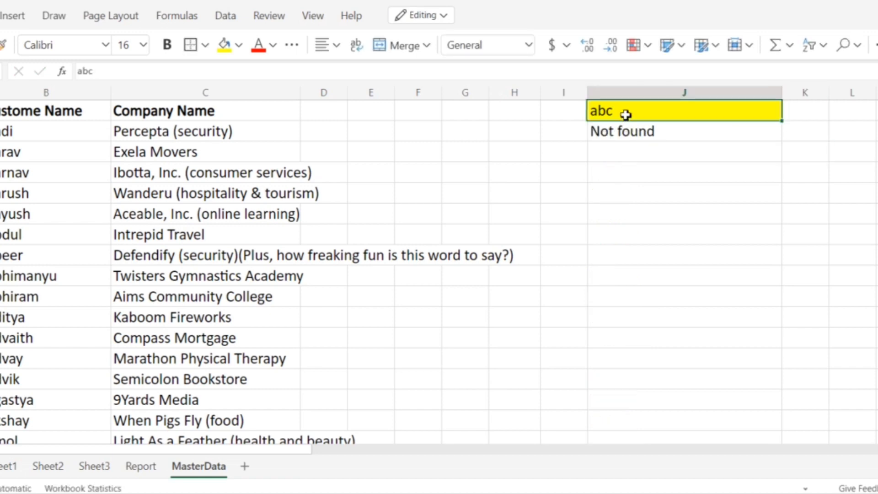
pyautogui.scroll(-4, 47, 274)
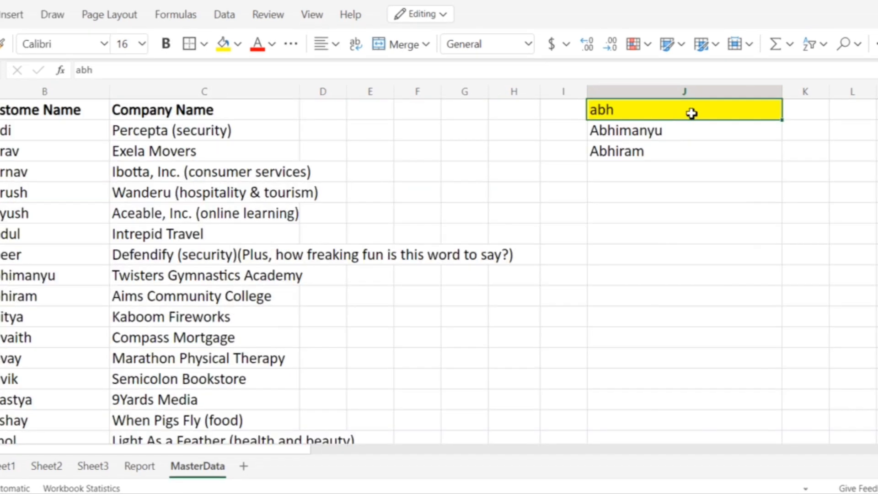
# Check the Report sheet's input cells and replace the text in MasterData cell J1 with Data Validation List.
pyautogui.click(137, 466)
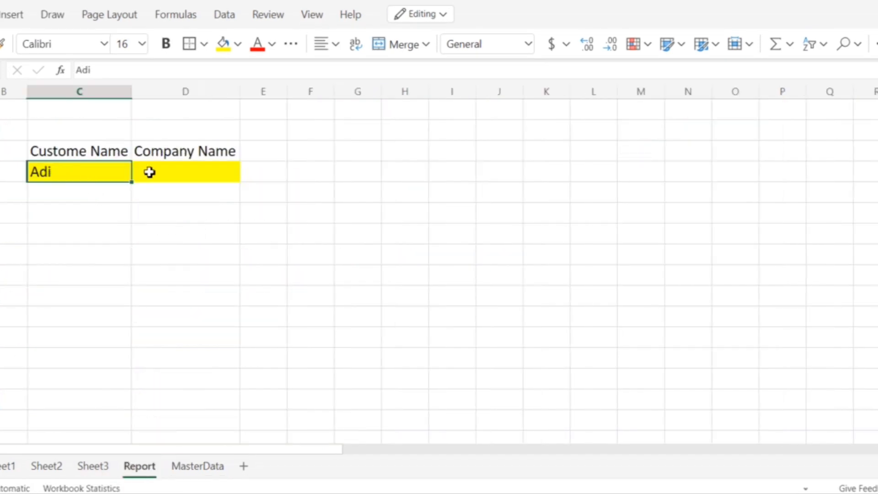
pyautogui.click(203, 465)
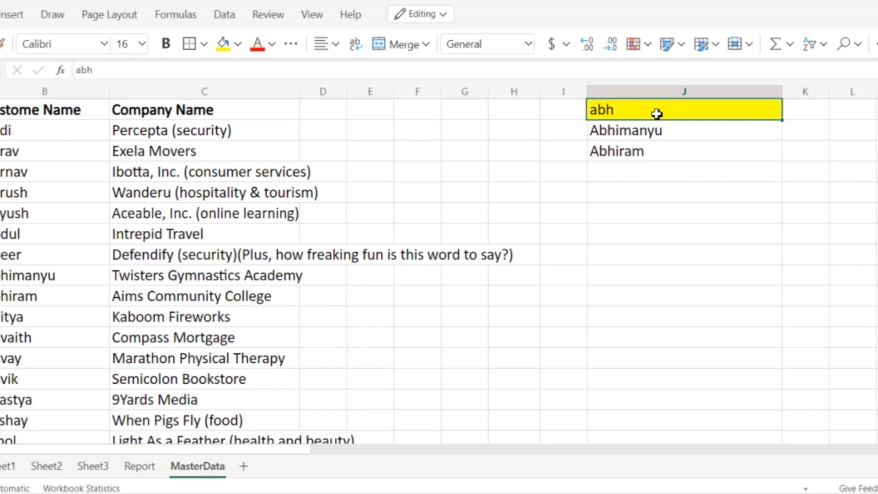
pyautogui.write('Data Validatio')
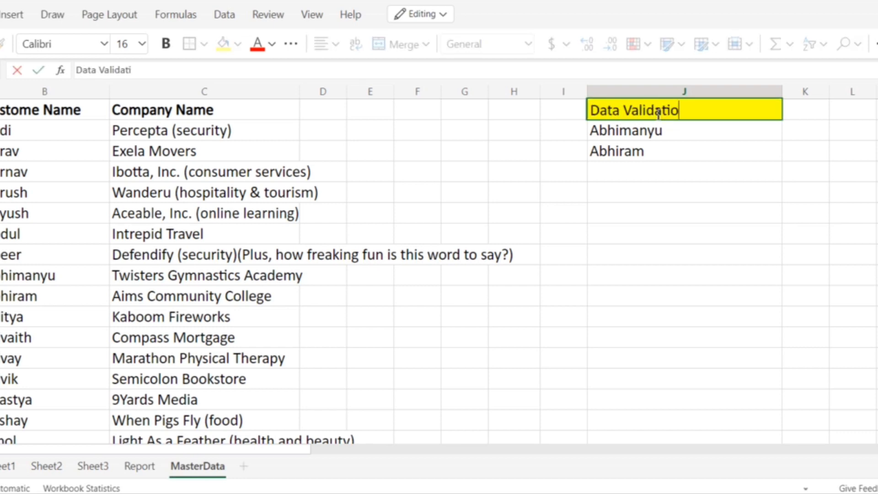
pyautogui.write('n List')
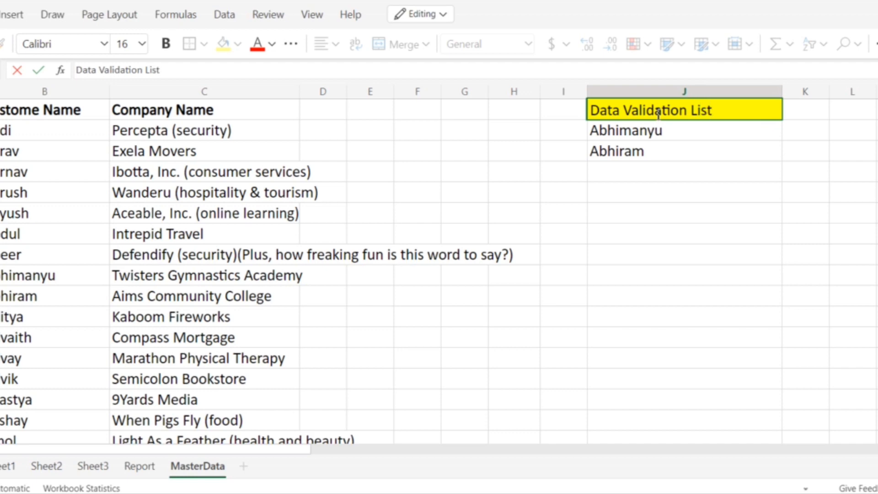
pyautogui.press('Return')
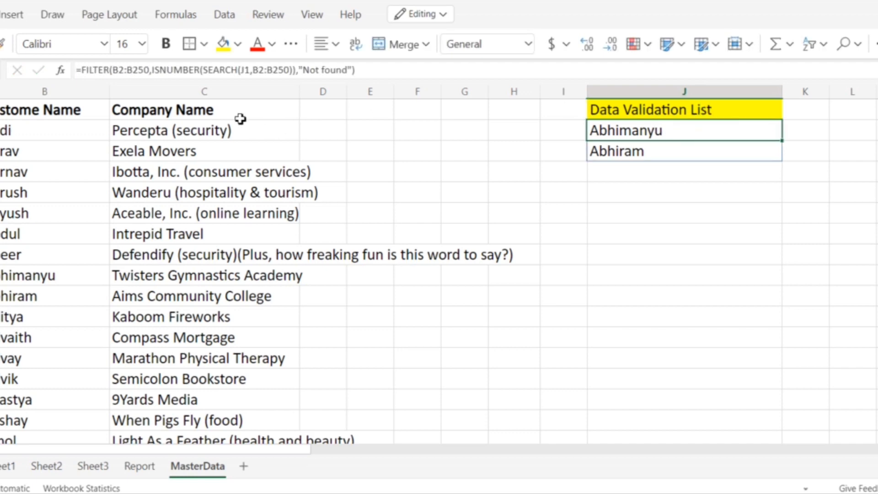
# Replace the J1 reference in the SEARCH part of the J2 formula with the Report sheet's Custome Name input cell.
pyautogui.click(244, 70)
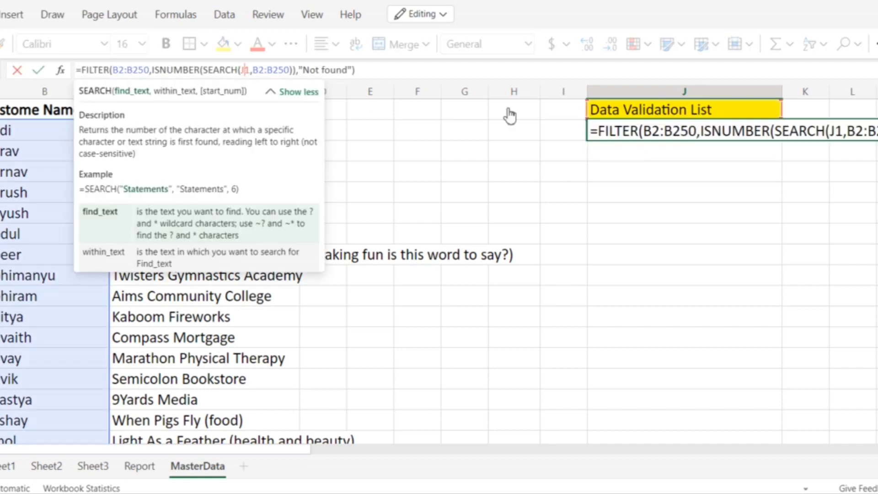
pyautogui.click(841, 133)
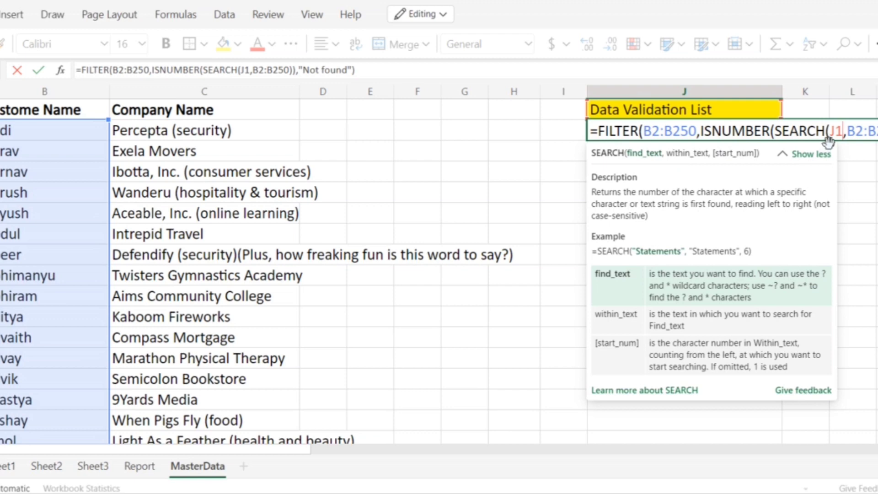
pyautogui.press('BackSpace')
pyautogui.press('BackSpace')
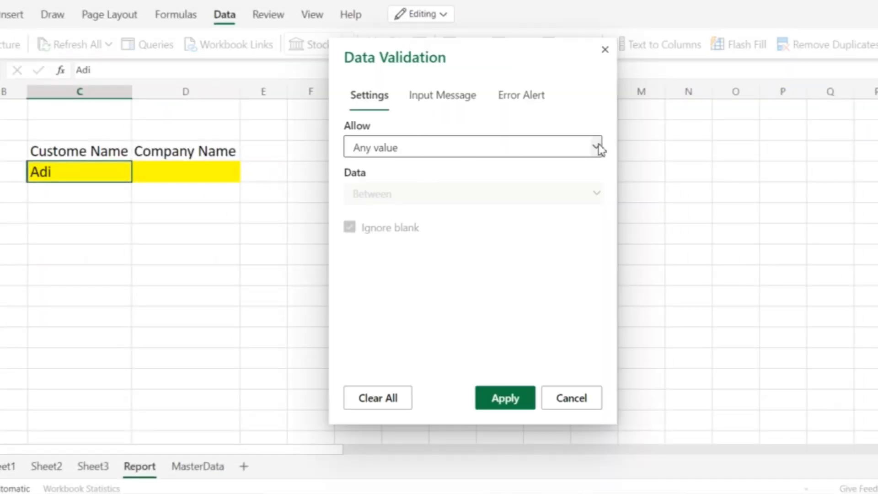
# Apply List data validation to the Report sheet's Custome Name input cell with the source ='MasterData'!$J$2#.
pyautogui.click(598, 147)
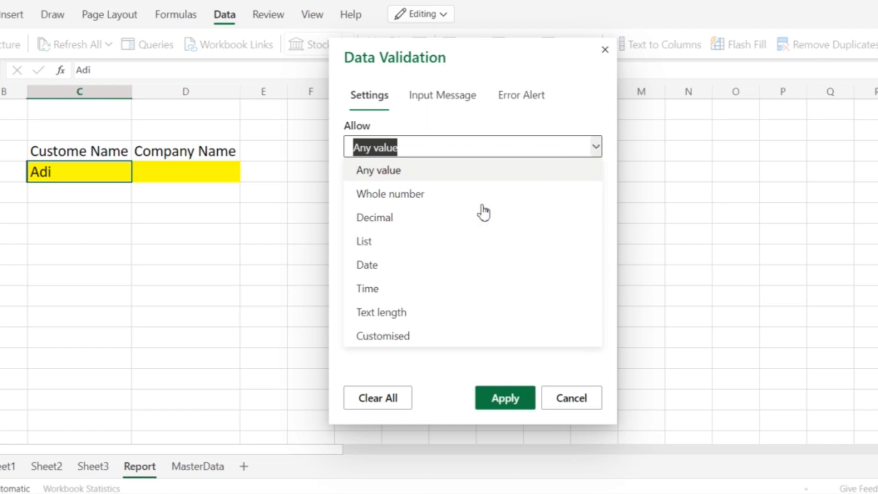
pyautogui.click(435, 245)
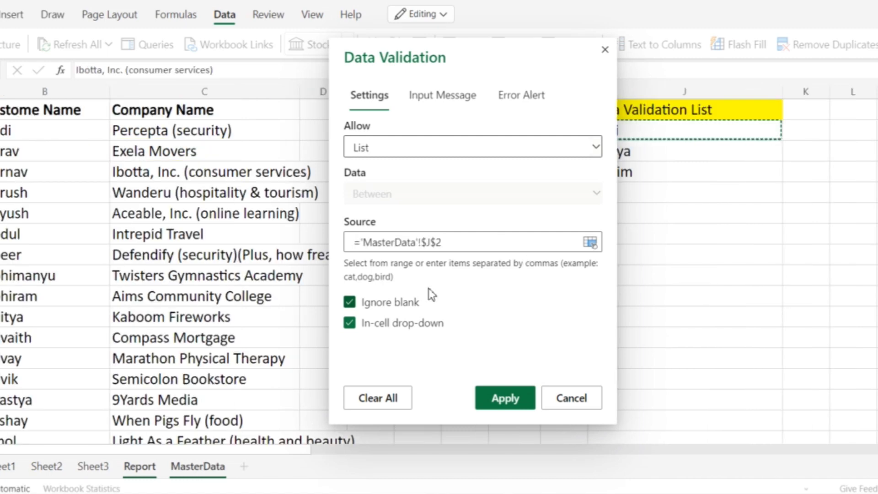
pyautogui.write('#')
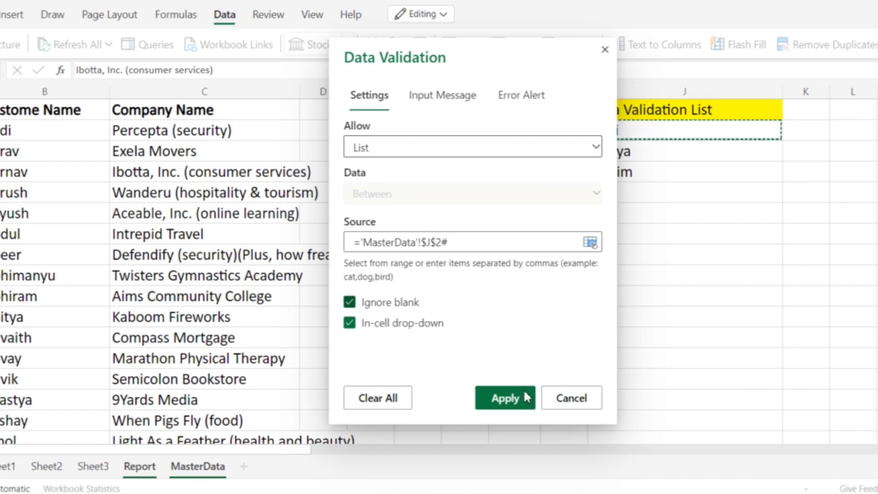
pyautogui.click(150, 467)
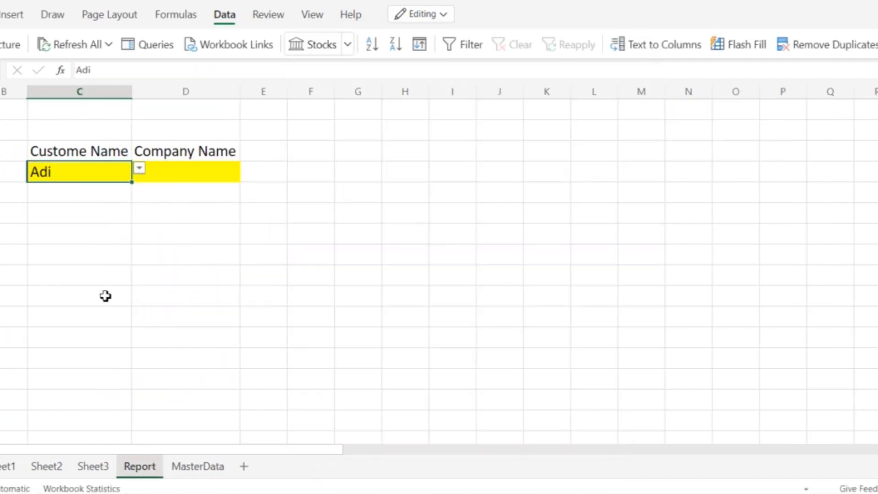
# Show the Custome Name cell's drop-down list and try to enter Bal in the cell.
pyautogui.click(139, 170)
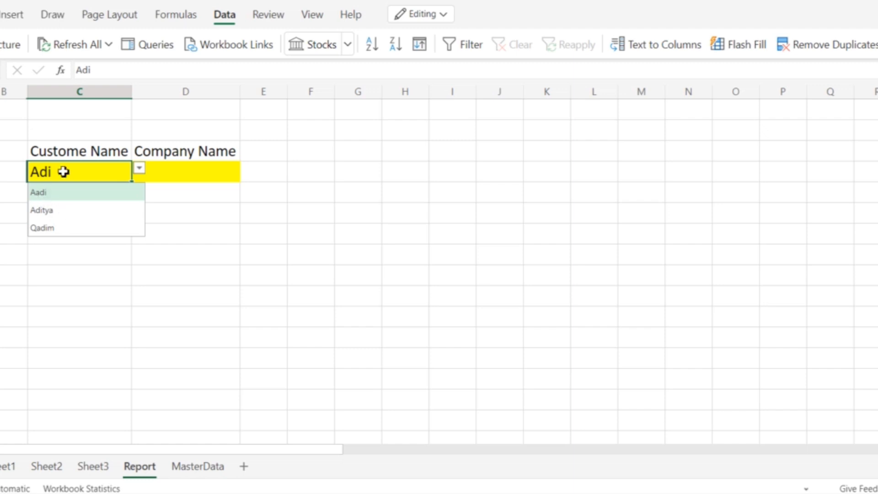
pyautogui.write('Bal')
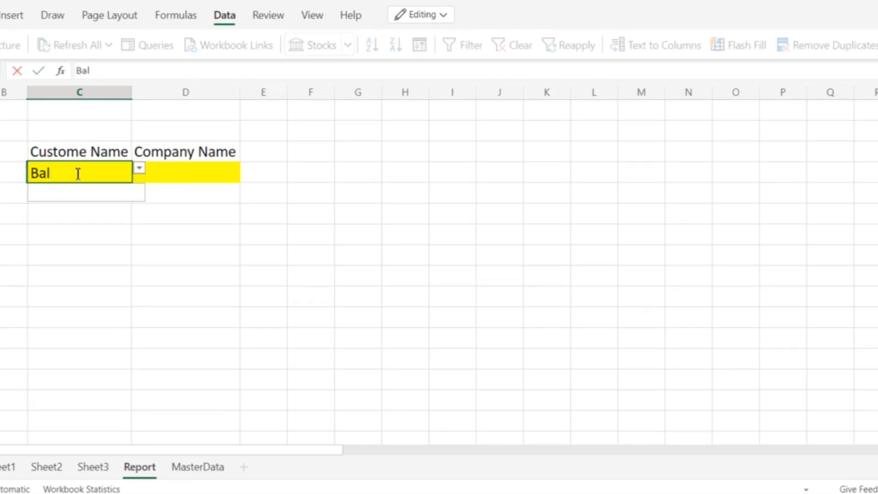
pyautogui.click(272, 233)
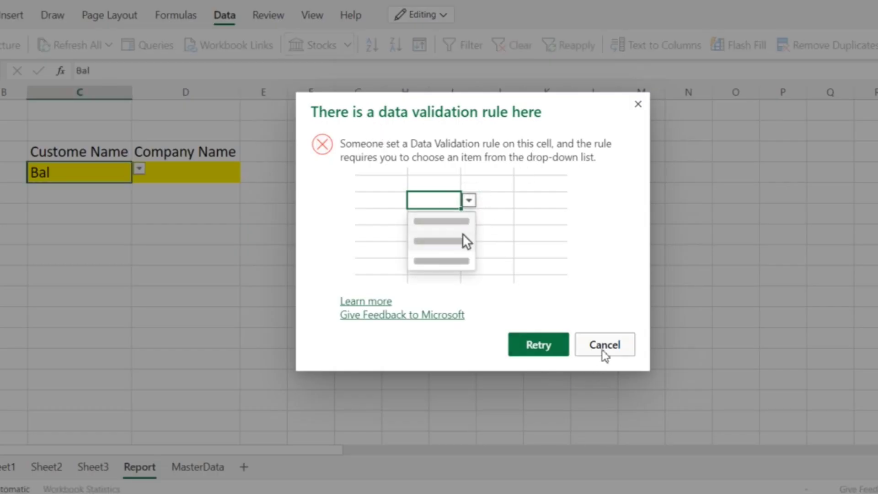
pyautogui.click(604, 350)
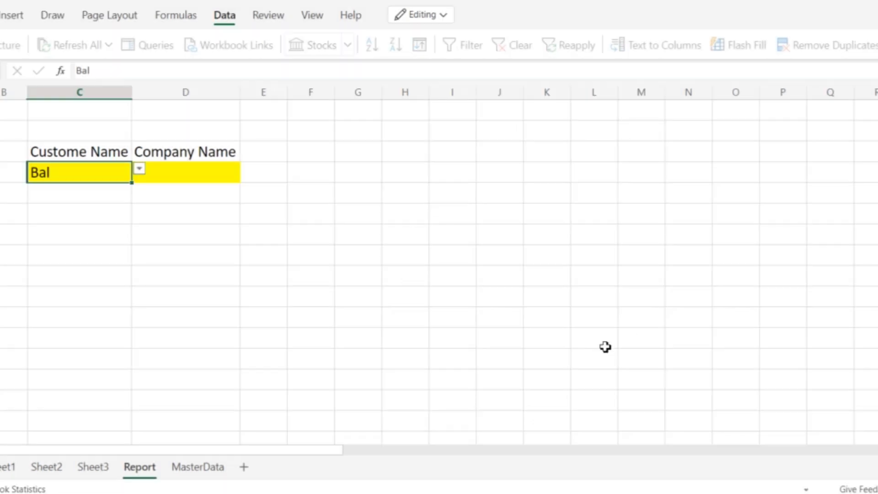
# Turn off the error alert in the Custome Name cell's data validation and check the drop-down with another customer name entered.
pyautogui.click(876, 45)
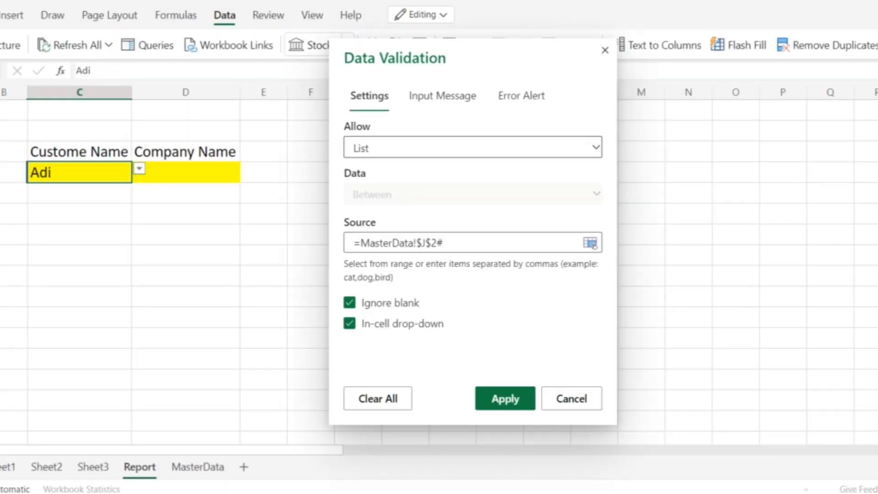
pyautogui.click(522, 94)
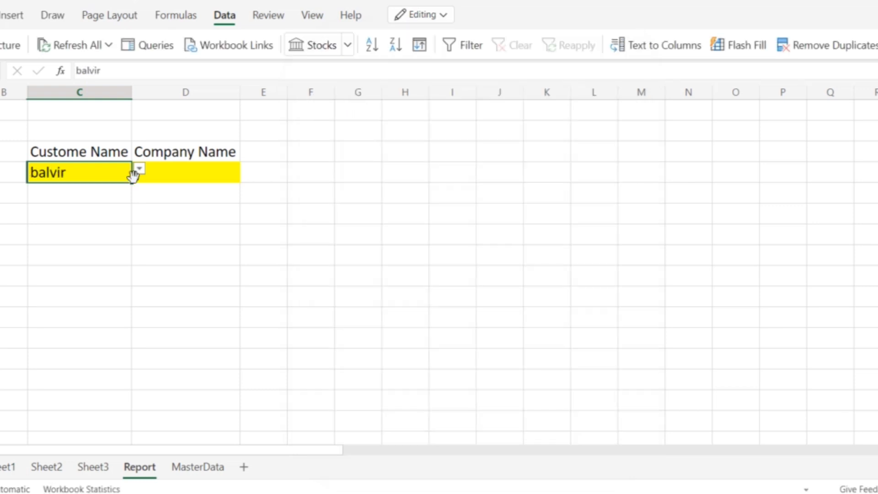
pyautogui.click(139, 169)
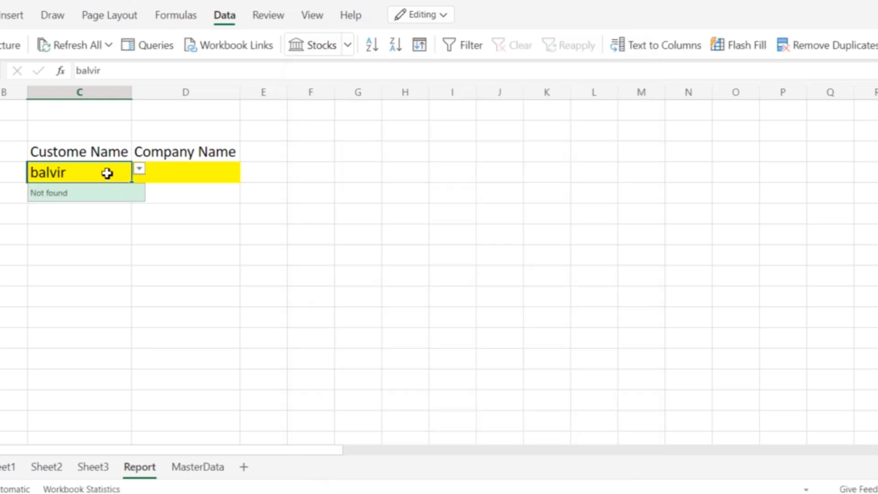
# Enter bal as the search text in the Custome Name cell and open its drop-down list of matches.
pyautogui.press('BackSpace')
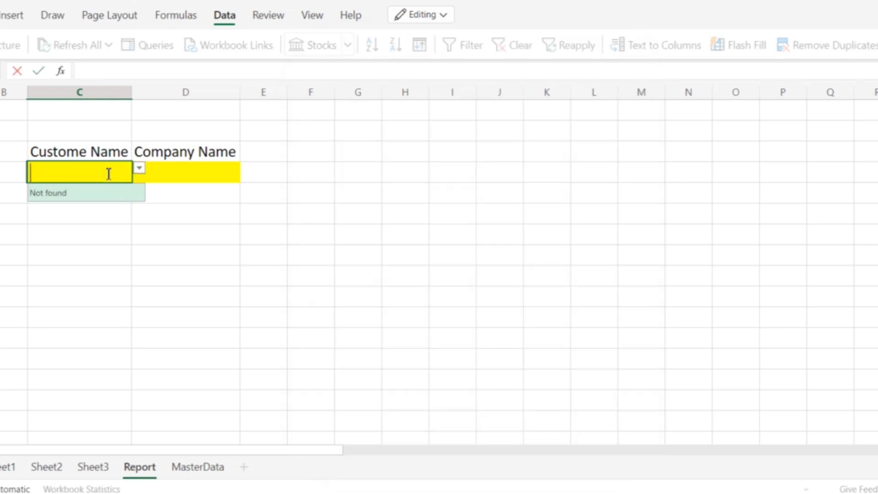
pyautogui.write('ba')
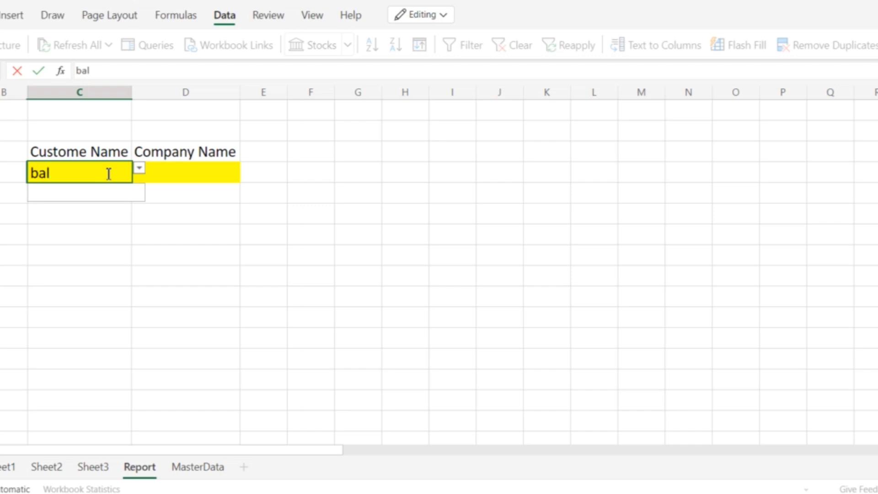
pyautogui.write('l')
pyautogui.click(282, 209)
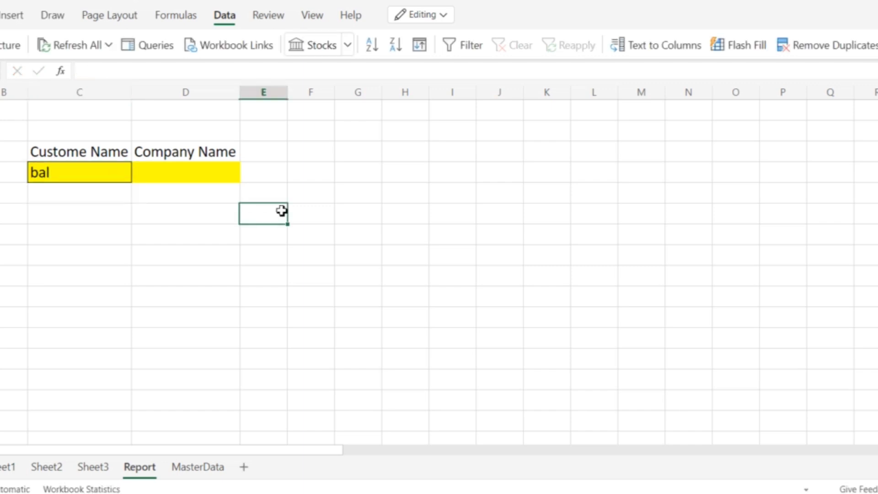
pyautogui.click(129, 174)
pyautogui.click(148, 172)
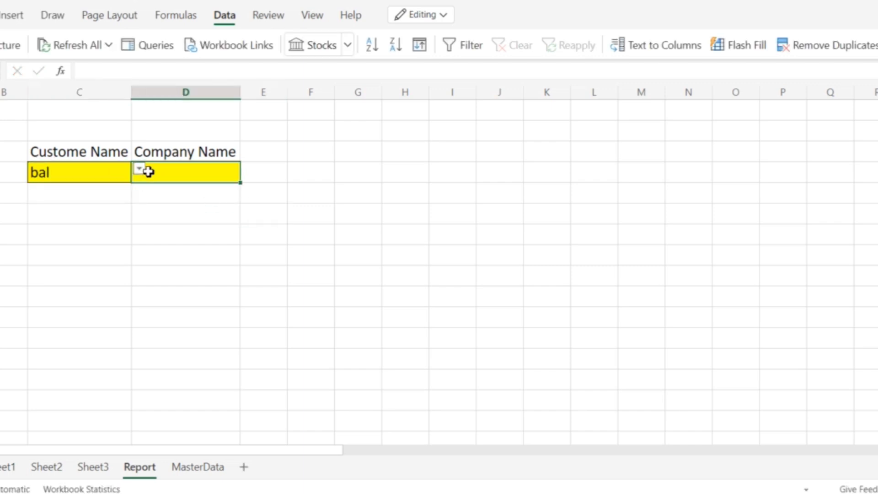
pyautogui.click(116, 177)
pyautogui.click(139, 169)
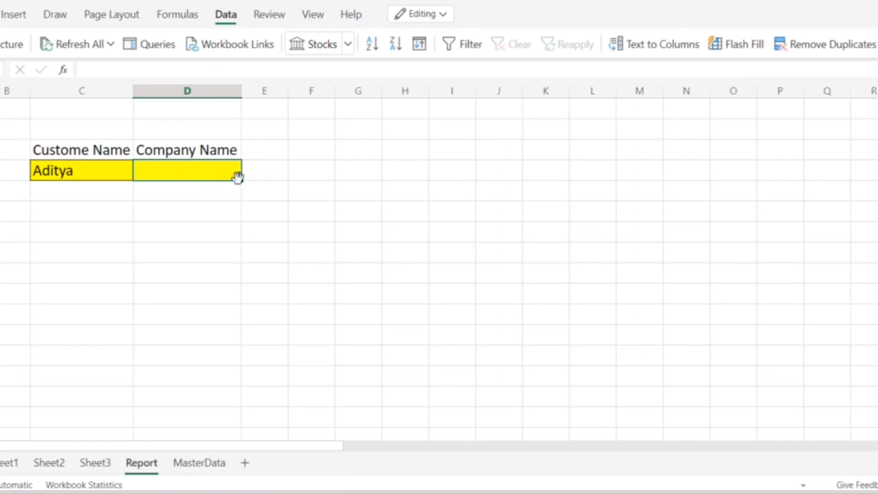
# Note the lookup options VLOOKUP and FILTER in two consecutive cells of column H on the Report sheet.
pyautogui.click(396, 217)
pyautogui.write('V')
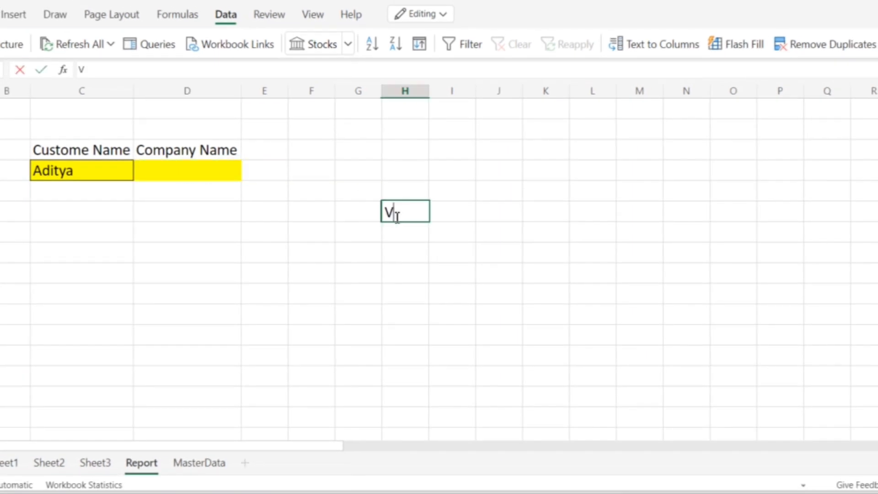
pyautogui.write('LOOKUP')
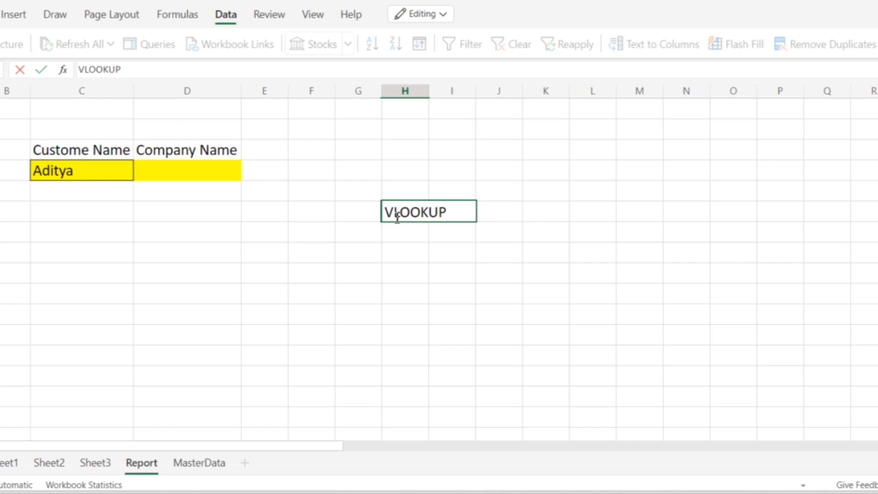
pyautogui.press('Return')
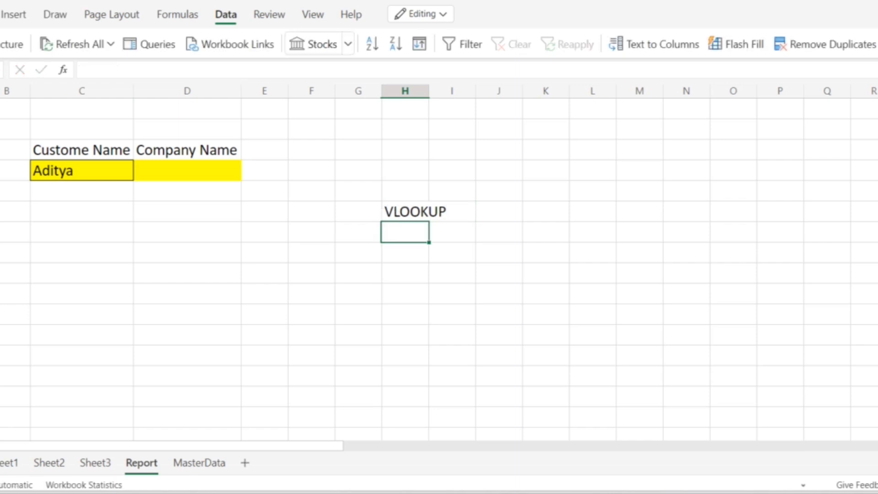
pyautogui.write('FILTER')
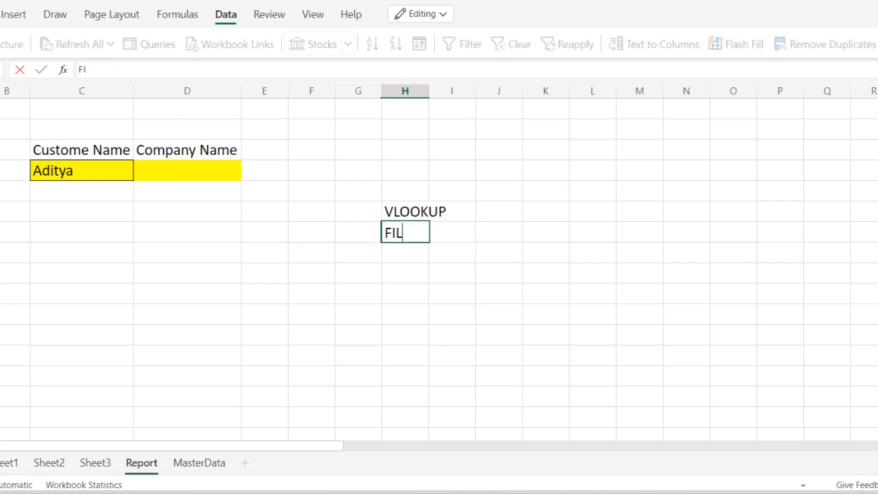
# Start a FILTER formula in the Report sheet's Company Name input cell with 'MasterData'!C2:C250 as the array.
pyautogui.click(209, 181)
pyautogui.click(92, 71)
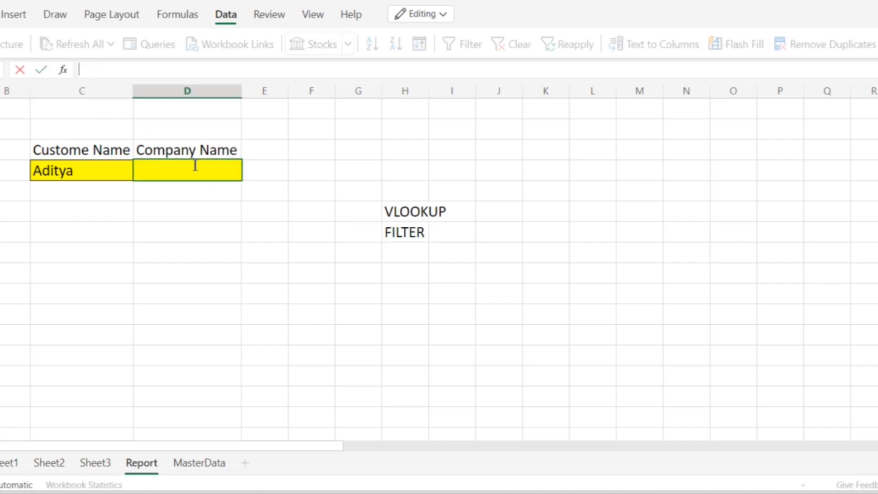
pyautogui.write('=FILTER(')
pyautogui.hotkey('ctrl', 'pagedown')
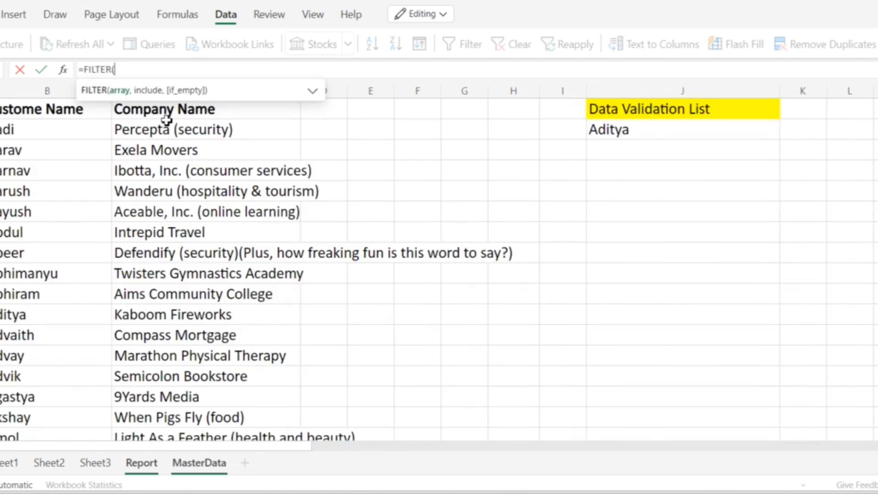
pyautogui.click(194, 132)
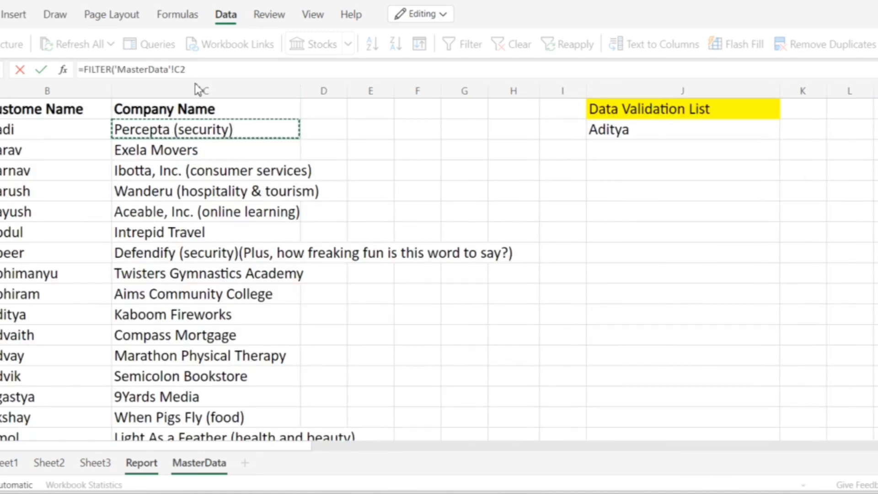
pyautogui.write(':C')
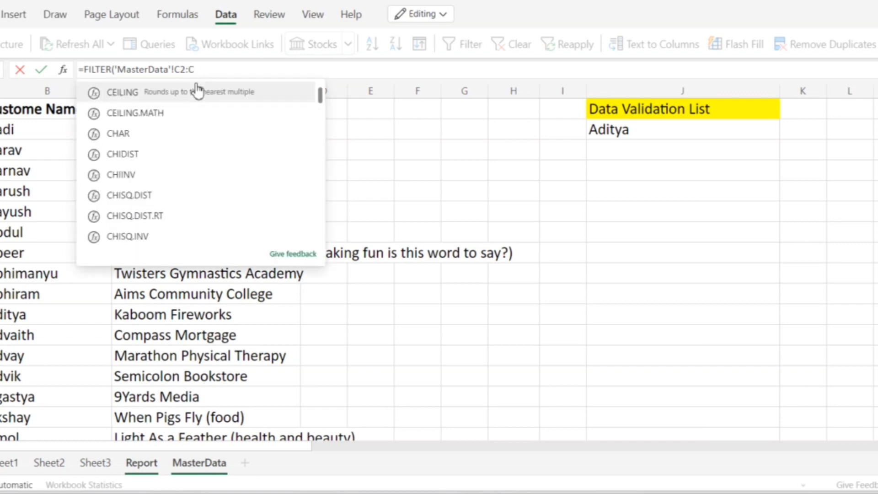
pyautogui.write('250,')
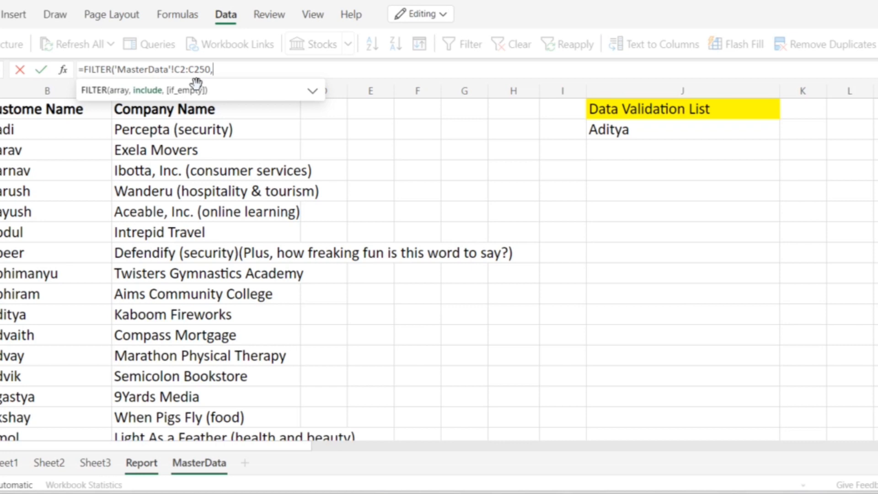
# Complete the FILTER formula with the condition that 'MasterData'!B2:B250 equals the Report sheet's Custome Name cell.
pyautogui.click(14, 130)
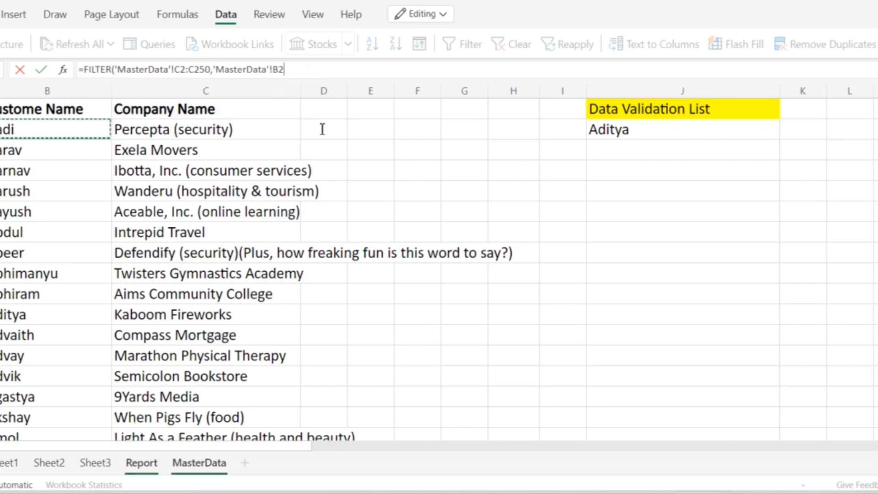
pyautogui.write(':B')
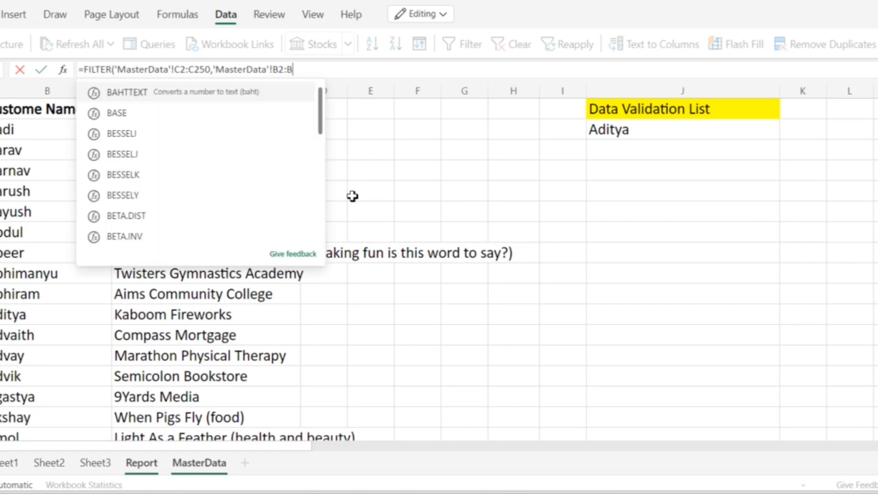
pyautogui.write('250')
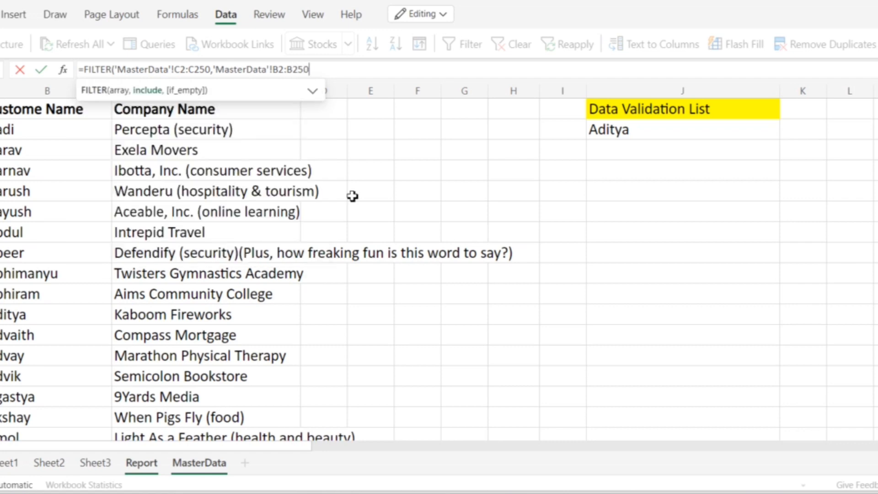
pyautogui.write('=')
pyautogui.click(137, 463)
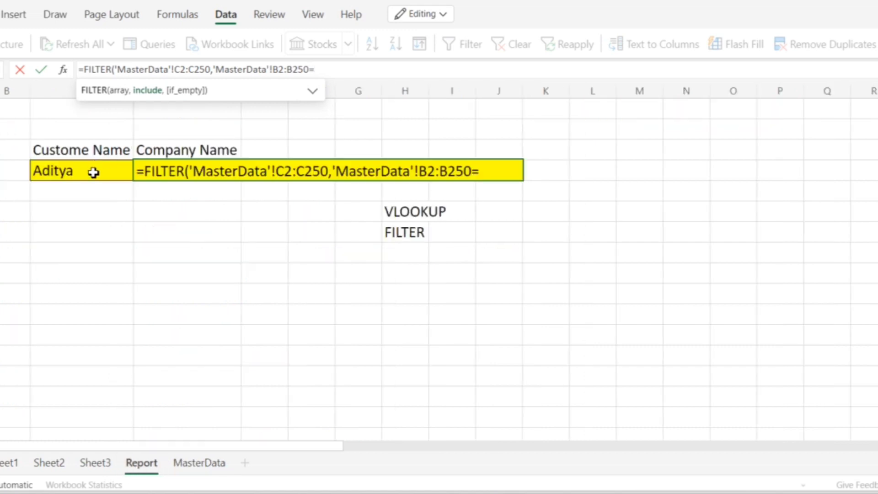
pyautogui.click(93, 172)
pyautogui.write(')')
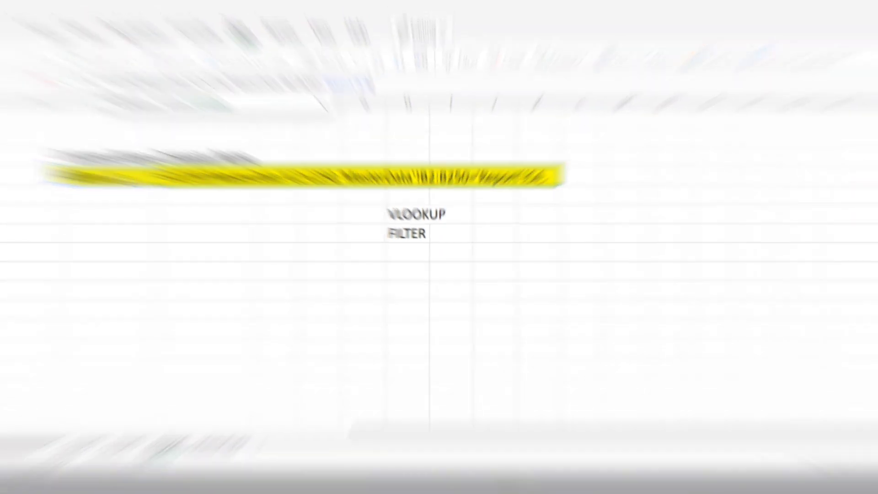
pyautogui.press('Return')
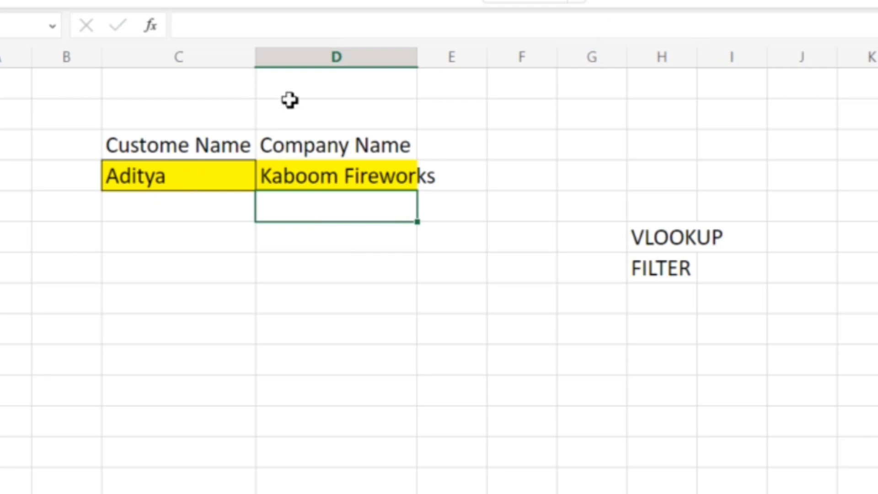
# Widen column D to fit the returned company name and select the Custome Name input cell.
pyautogui.moveTo(417, 60); pyautogui.dragTo(468, 74)
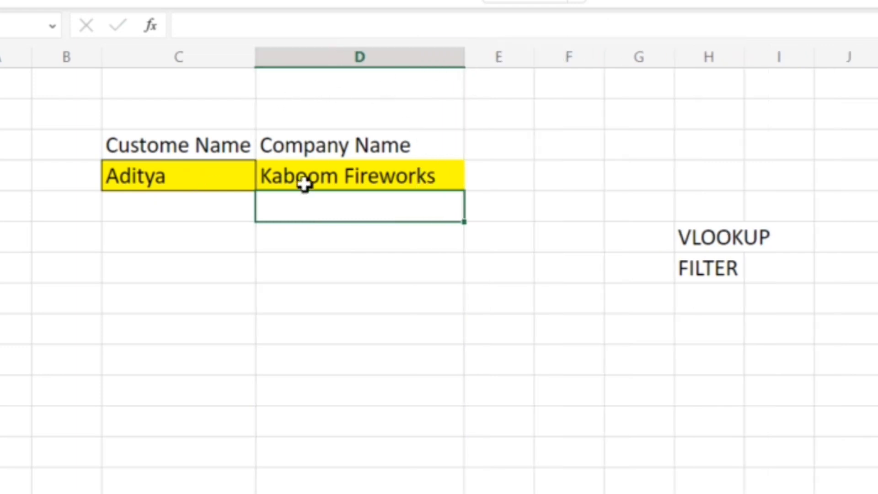
pyautogui.click(213, 178)
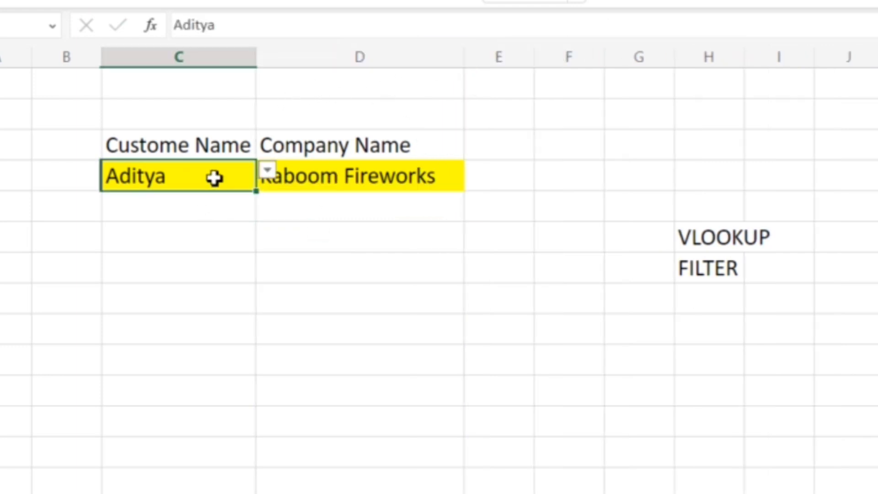